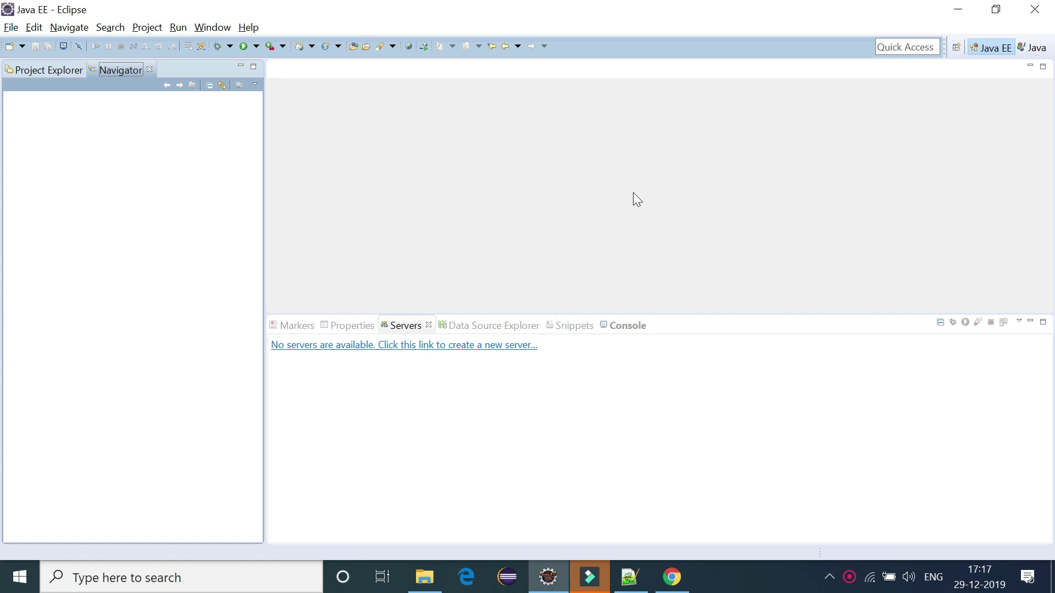
Step: Create a Dynamic Web Project named firstwebapp with dynamic web module version 3.0 and the default source folder
{"action": "left_click", "coordinate": [11, 27]}
{"action": "mouse_move", "coordinate": [10, 45]}
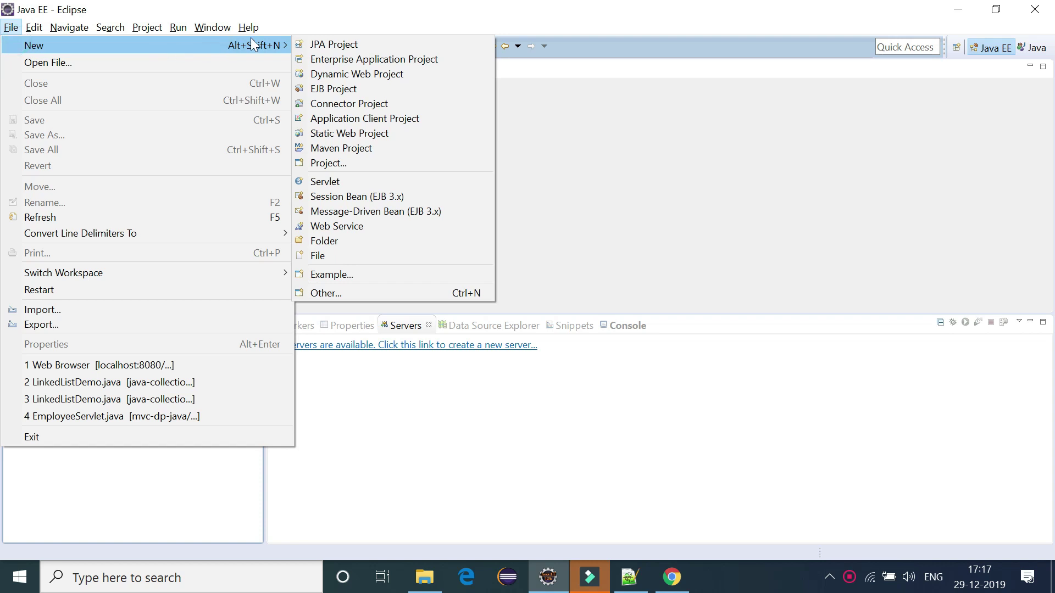
{"action": "left_click", "coordinate": [345, 75]}
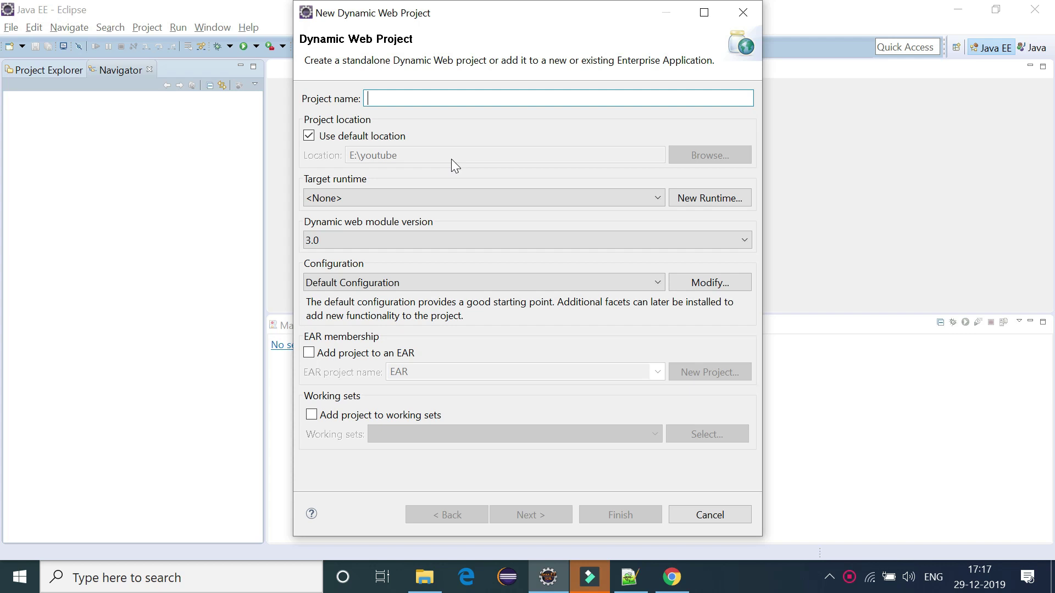
{"action": "type", "text": "firstwebapp"}
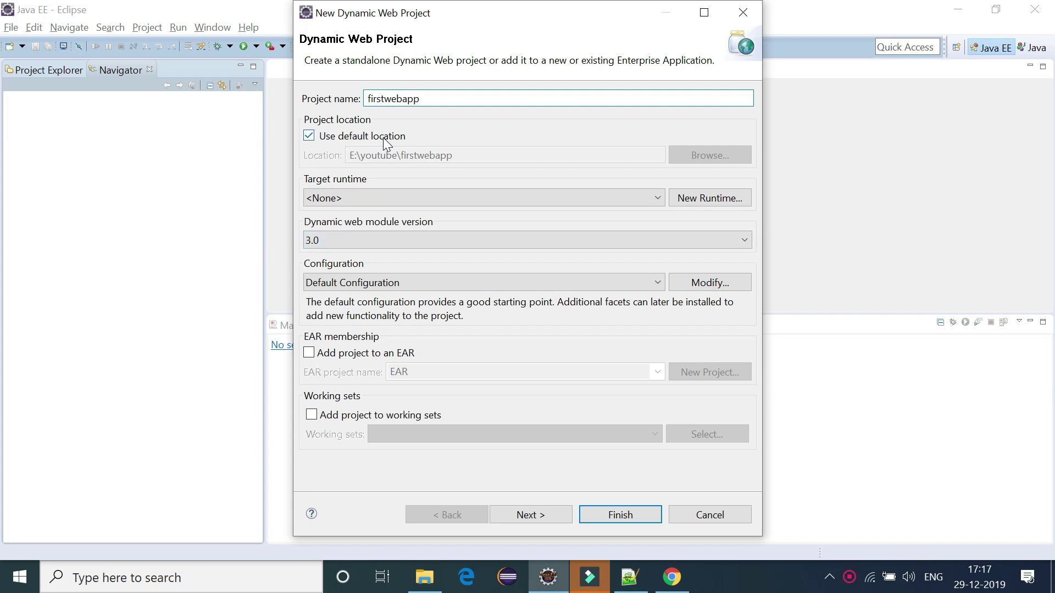
{"action": "left_click", "coordinate": [343, 242]}
{"action": "left_click", "coordinate": [341, 240]}
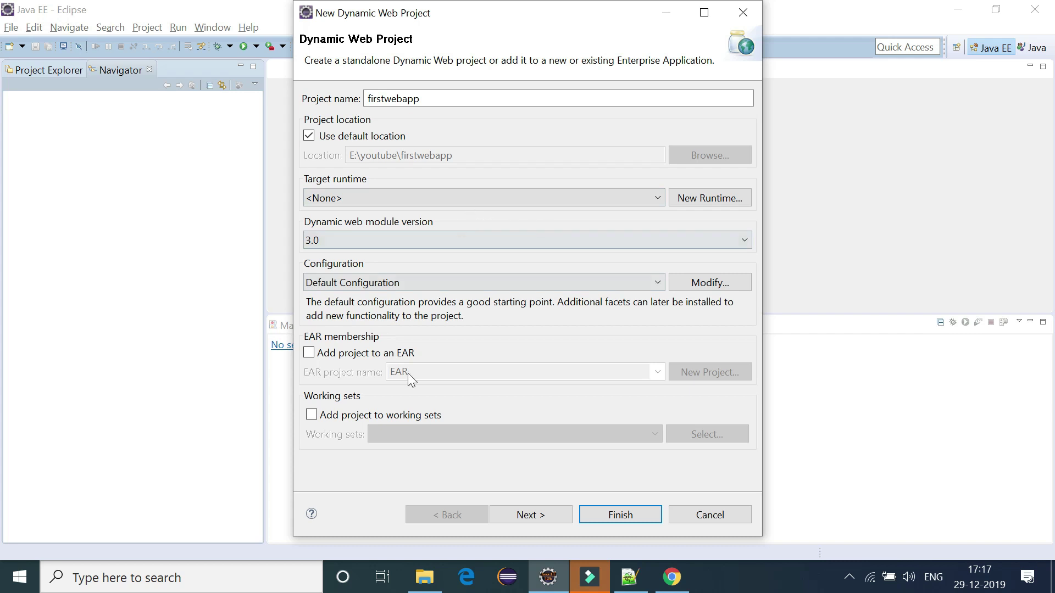
{"action": "left_click", "coordinate": [535, 516]}
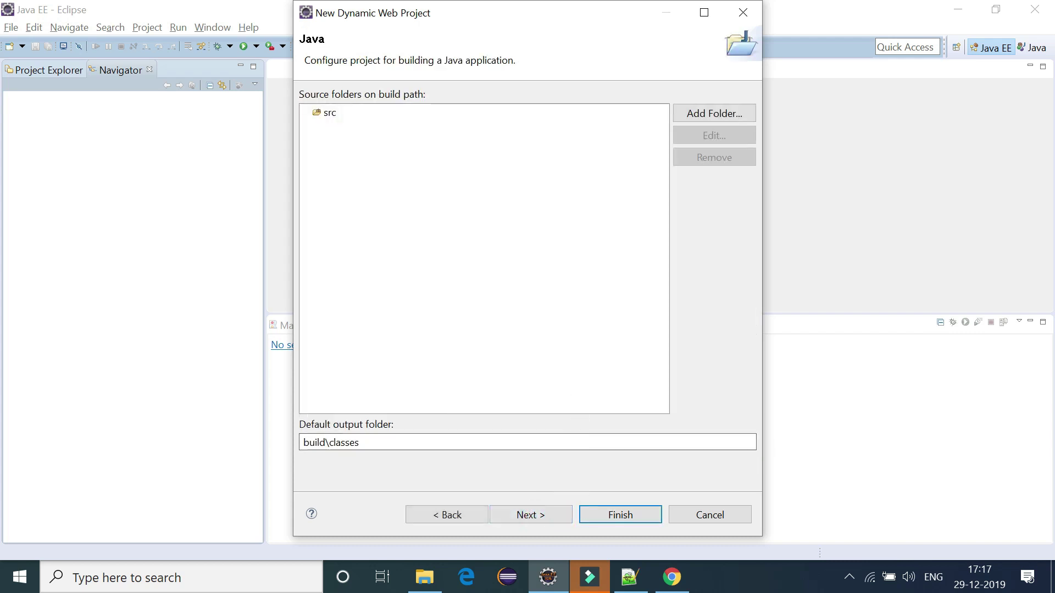
{"action": "left_click", "coordinate": [622, 511]}
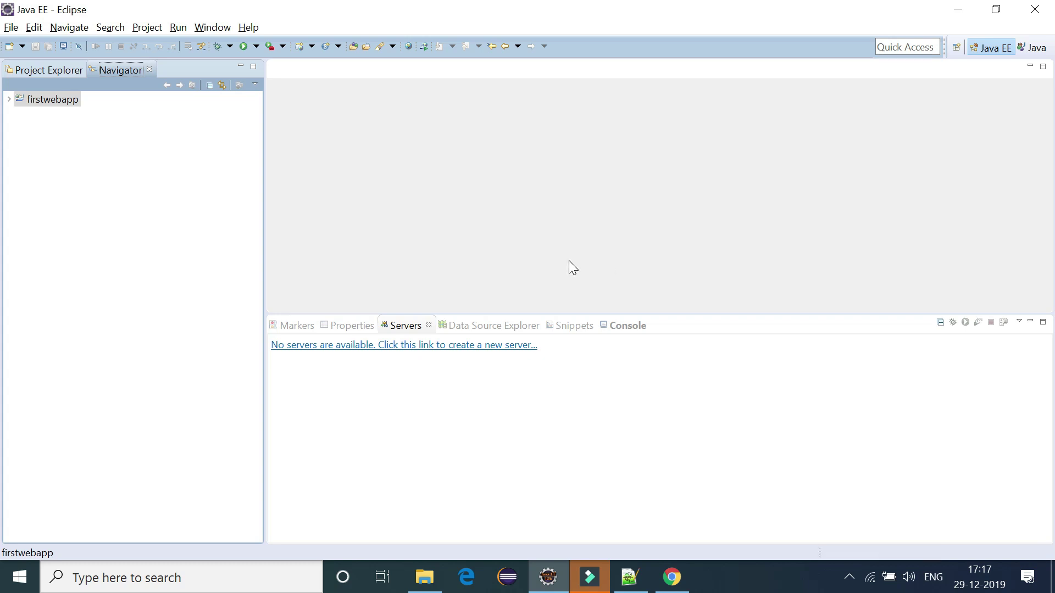
Step: Expand the firstwebapp project and examine its WebContent, META-INF, WEB-INF and lib folders
{"action": "left_click", "coordinate": [10, 99]}
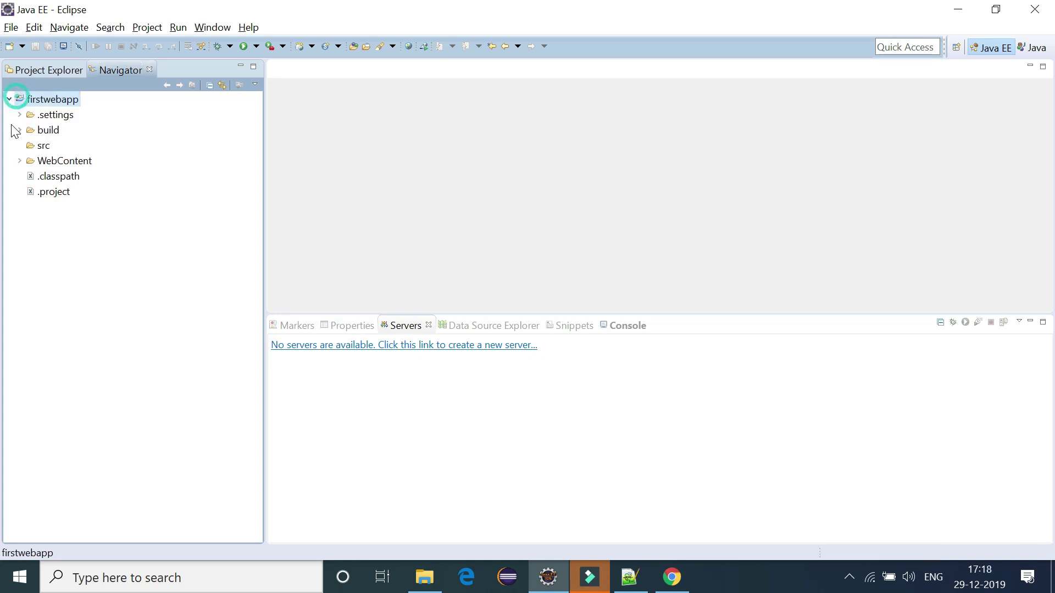
{"action": "left_click", "coordinate": [20, 160]}
{"action": "left_click", "coordinate": [30, 191]}
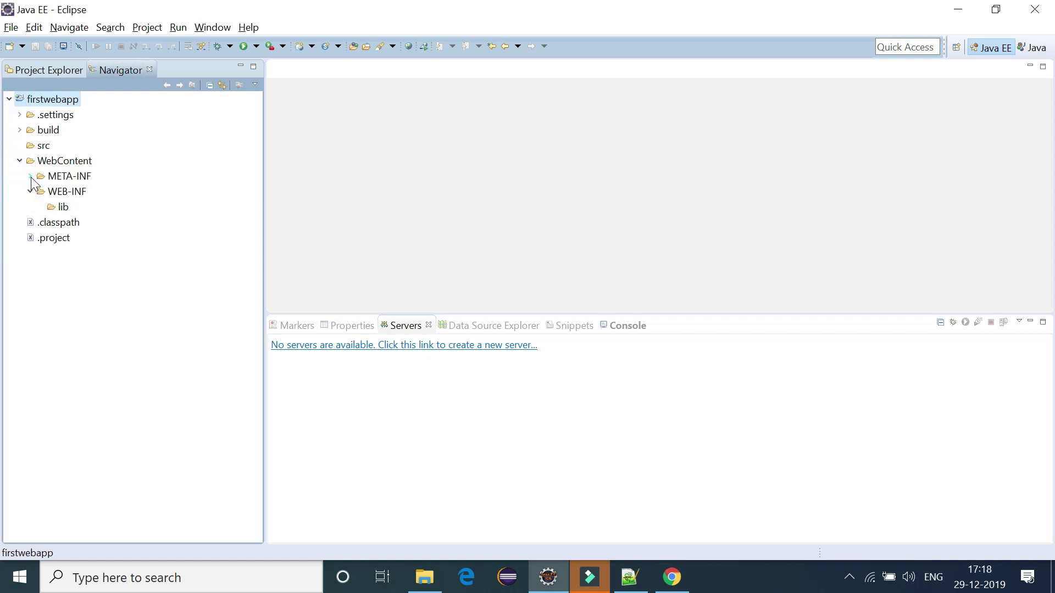
{"action": "left_click", "coordinate": [31, 176]}
{"action": "left_click", "coordinate": [63, 163]}
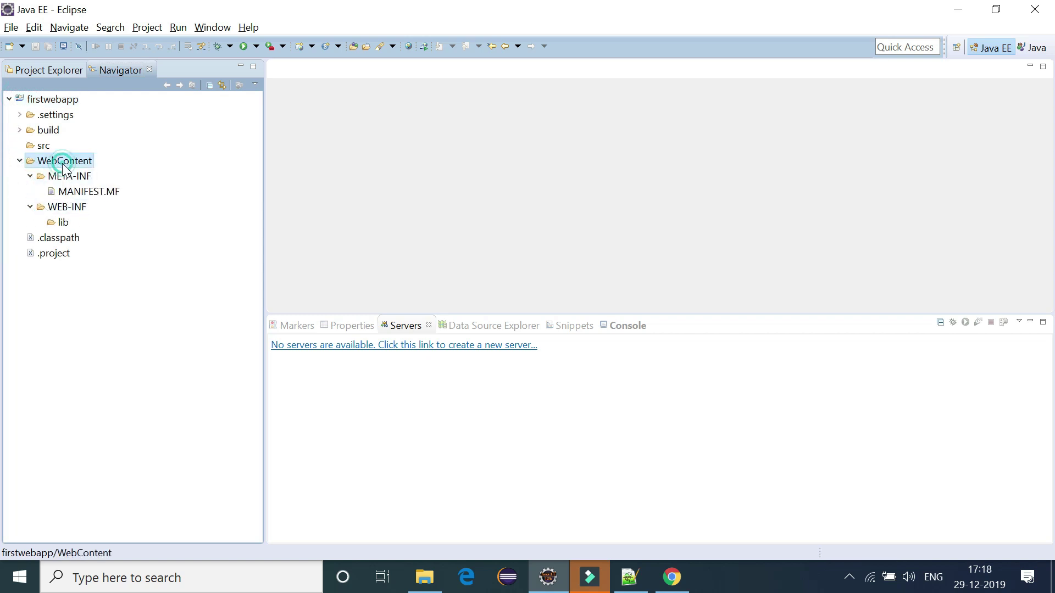
{"action": "left_click", "coordinate": [64, 209]}
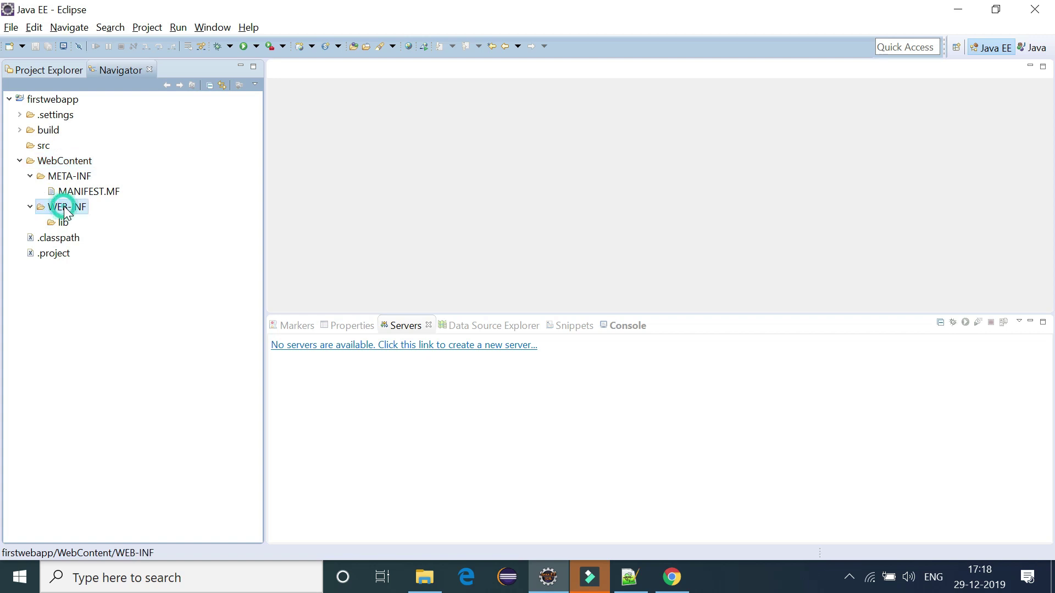
{"action": "left_click", "coordinate": [62, 226]}
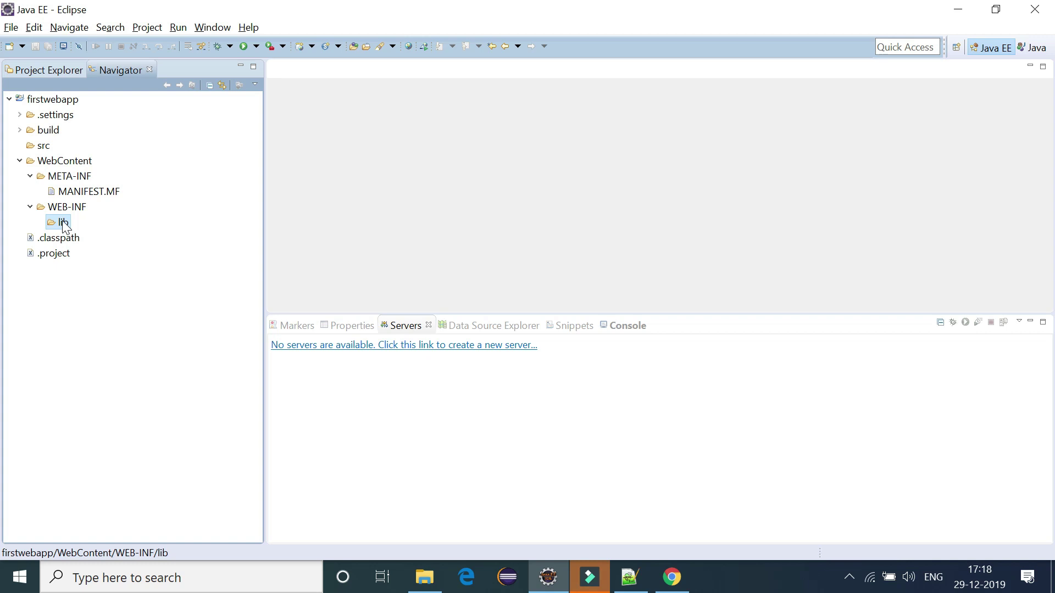
Step: Create a Java package named com.java.tutorial in the src folder
{"action": "left_click", "coordinate": [36, 148]}
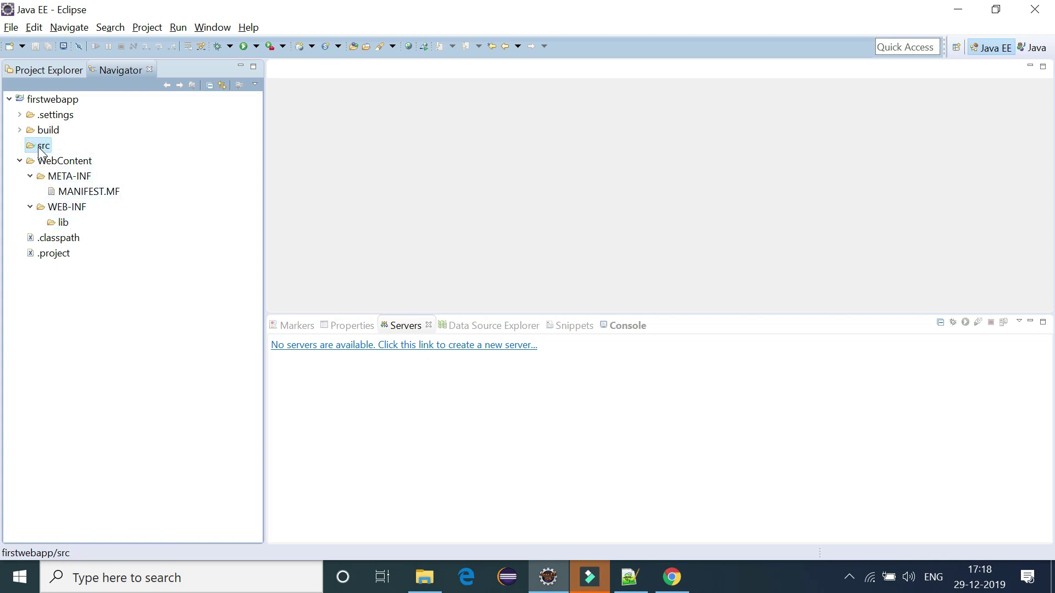
{"action": "right_click", "coordinate": [36, 147]}
{"action": "mouse_move", "coordinate": [78, 157]}
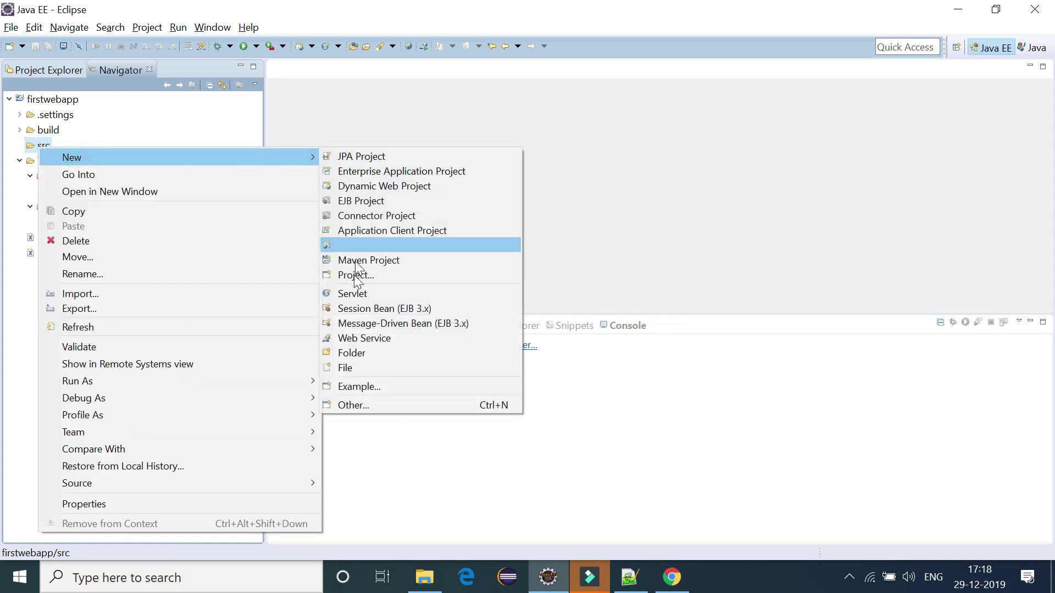
{"action": "left_click", "coordinate": [352, 404]}
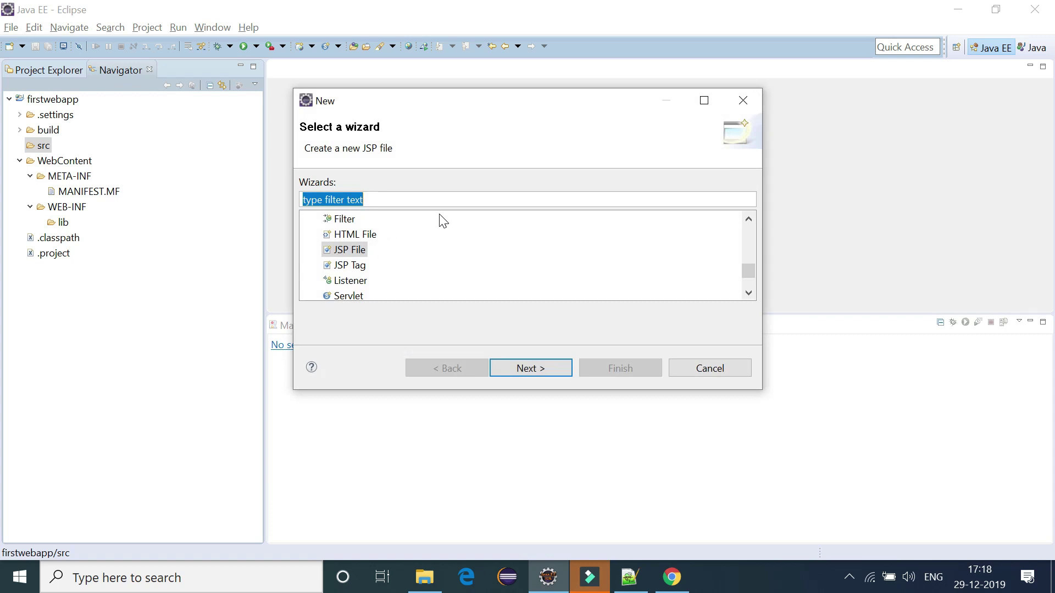
{"action": "type", "text": "pac"}
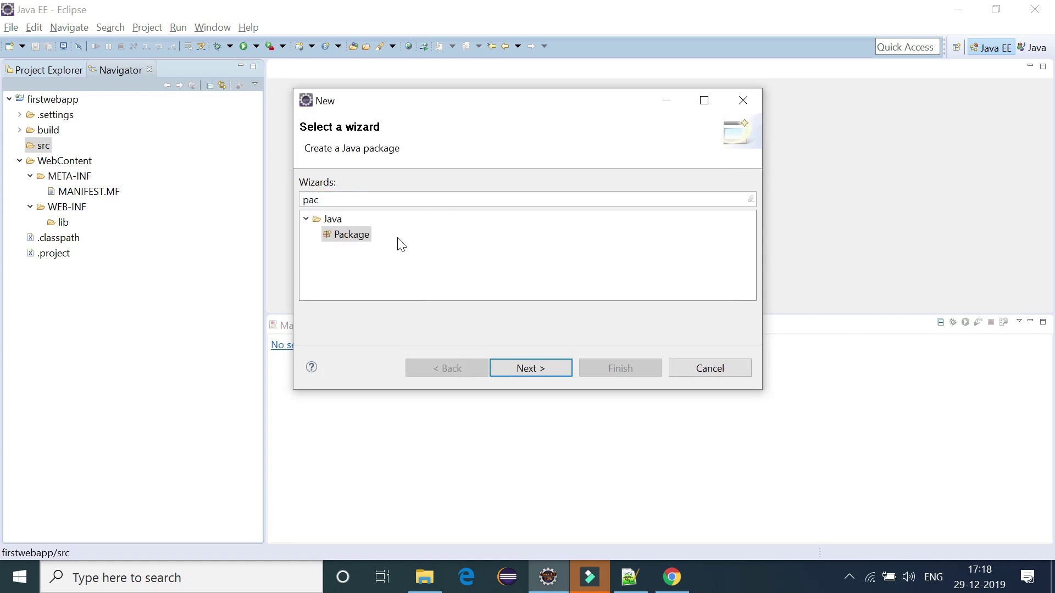
{"action": "double_click", "coordinate": [366, 236]}
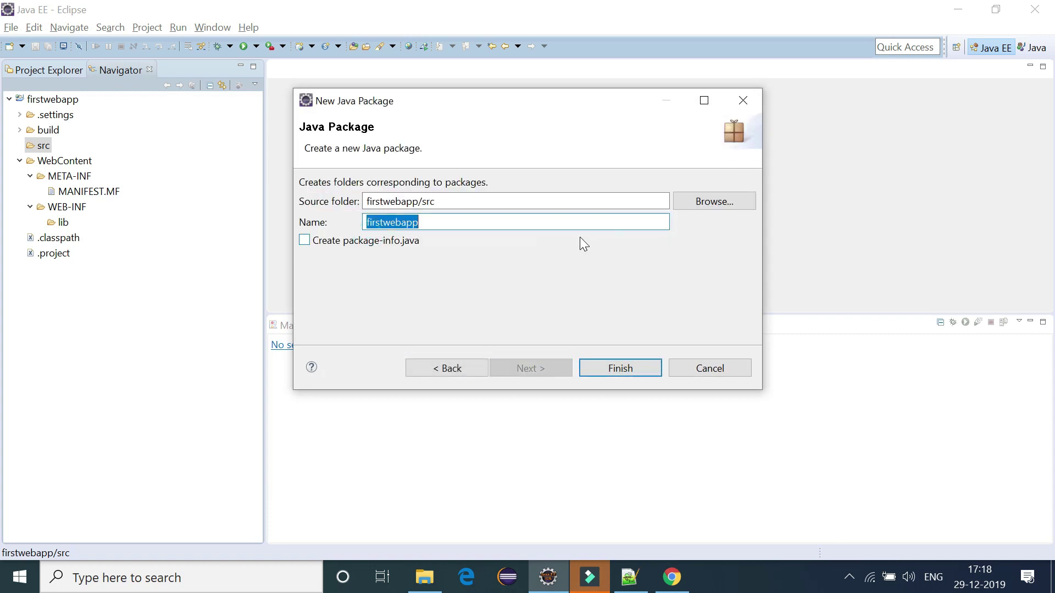
{"action": "type", "text": "com."}
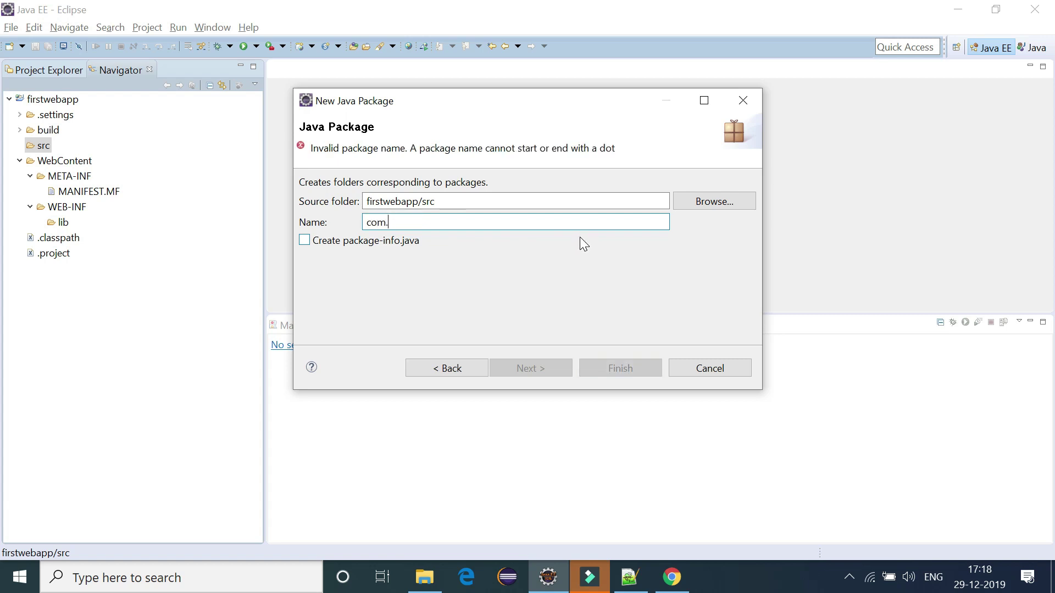
{"action": "type", "text": "java.tutoria"}
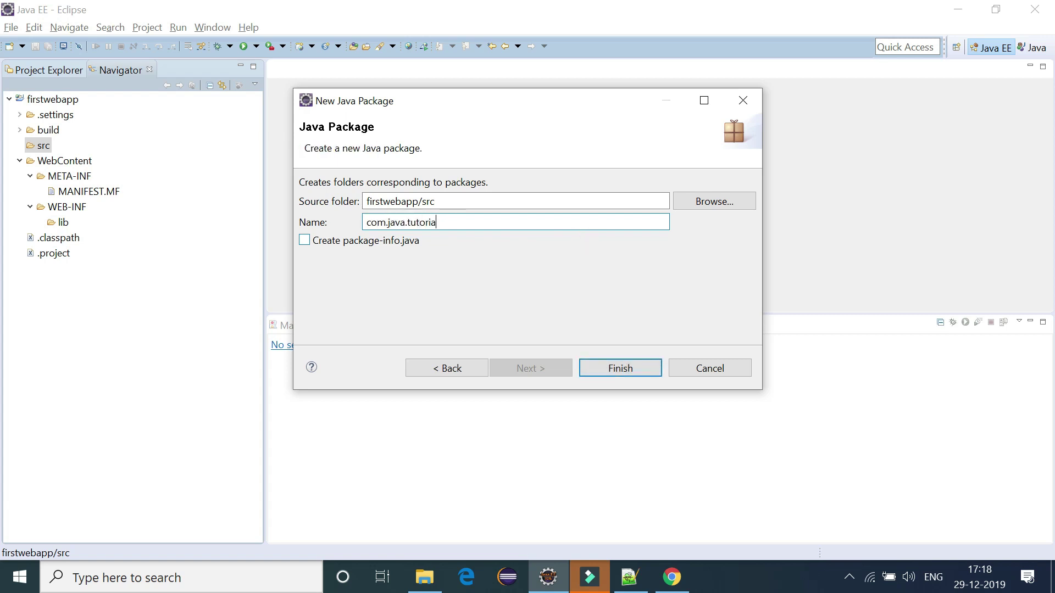
{"action": "type", "text": "l"}
{"action": "key", "text": "Return"}
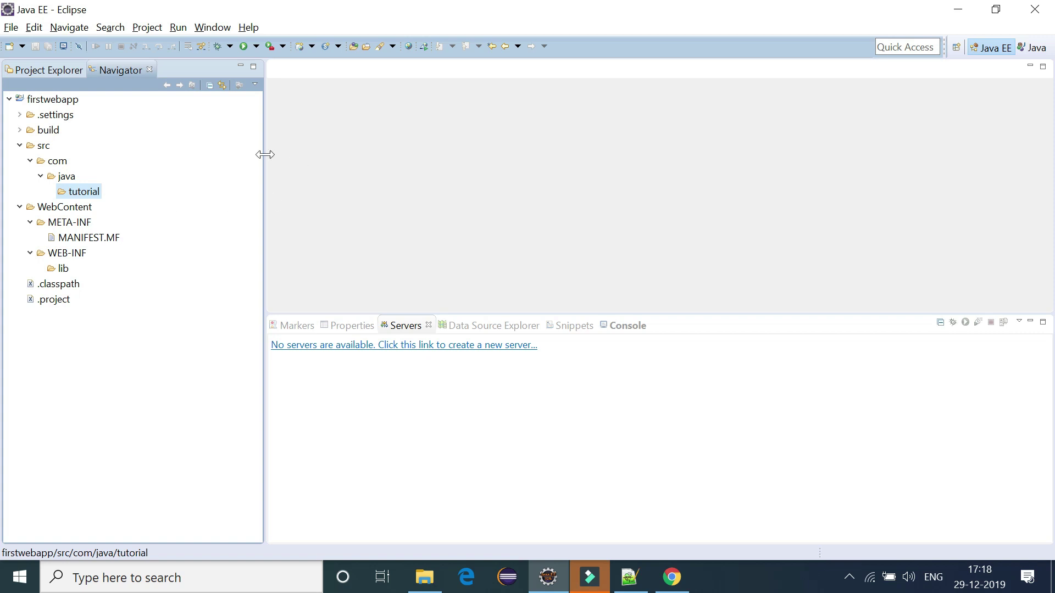
Step: Collapse the META-INF and WEB-INF folders in the firstwebapp project tree
{"action": "left_click", "coordinate": [57, 100]}
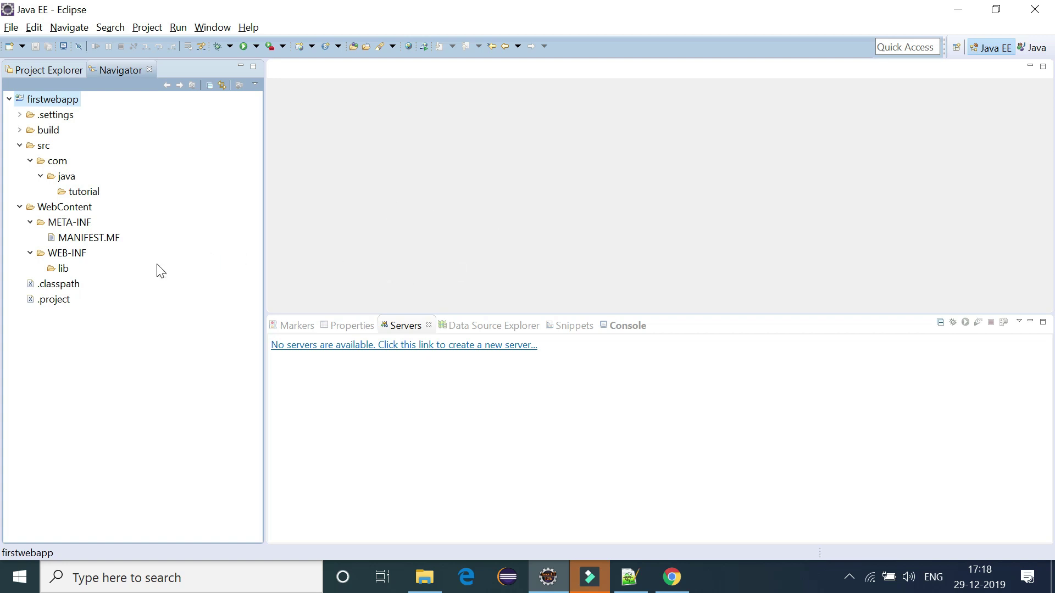
{"action": "left_click", "coordinate": [30, 222]}
{"action": "left_click", "coordinate": [30, 237]}
Step: Create a JSP file named helloworld.jsp in the WebContent folder
{"action": "left_click", "coordinate": [55, 208]}
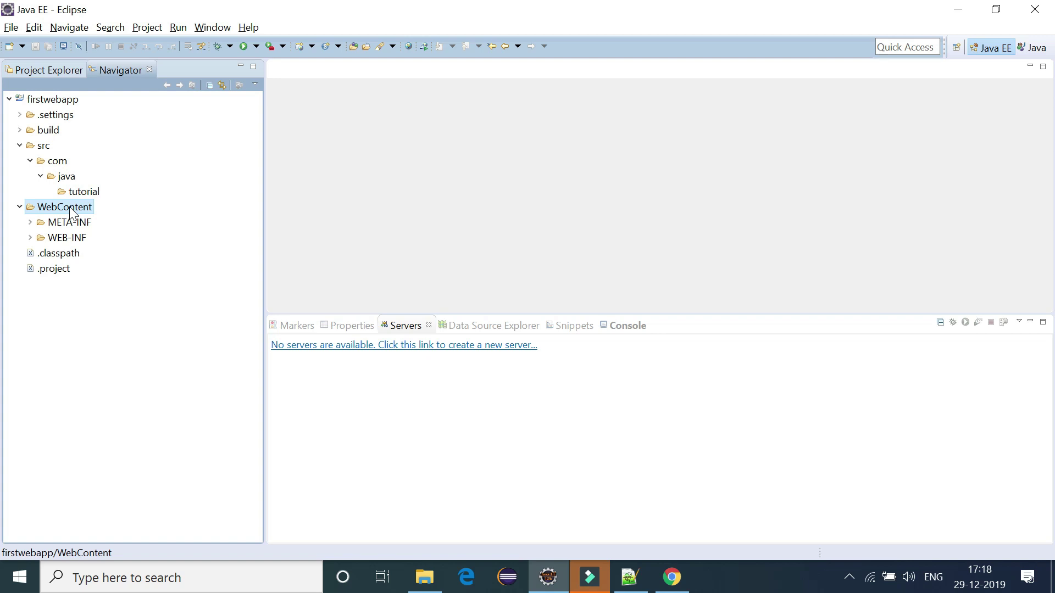
{"action": "right_click", "coordinate": [72, 210]}
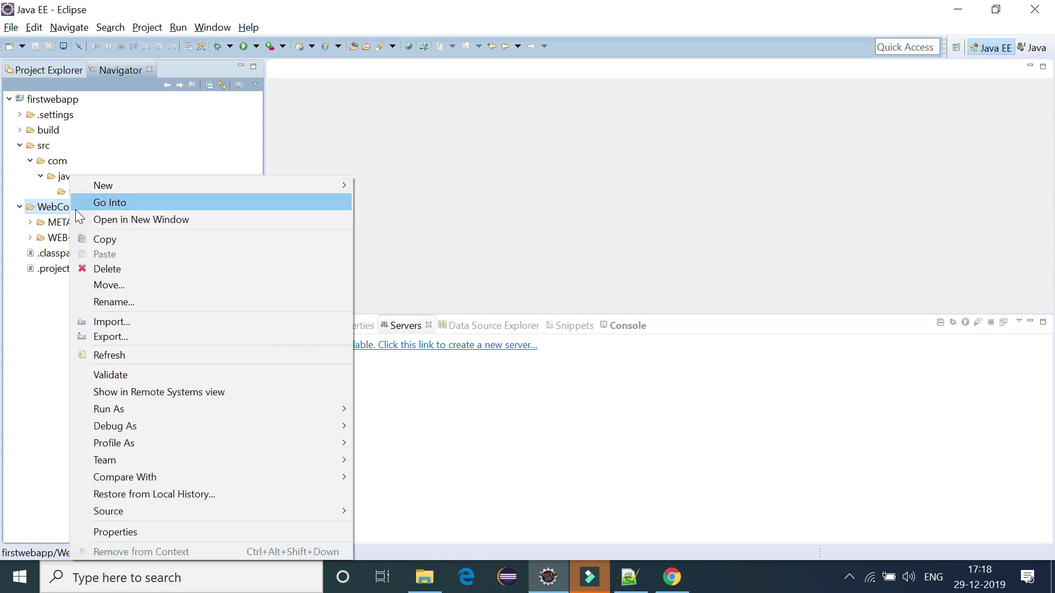
{"action": "left_click", "coordinate": [123, 187]}
{"action": "left_click", "coordinate": [420, 433]}
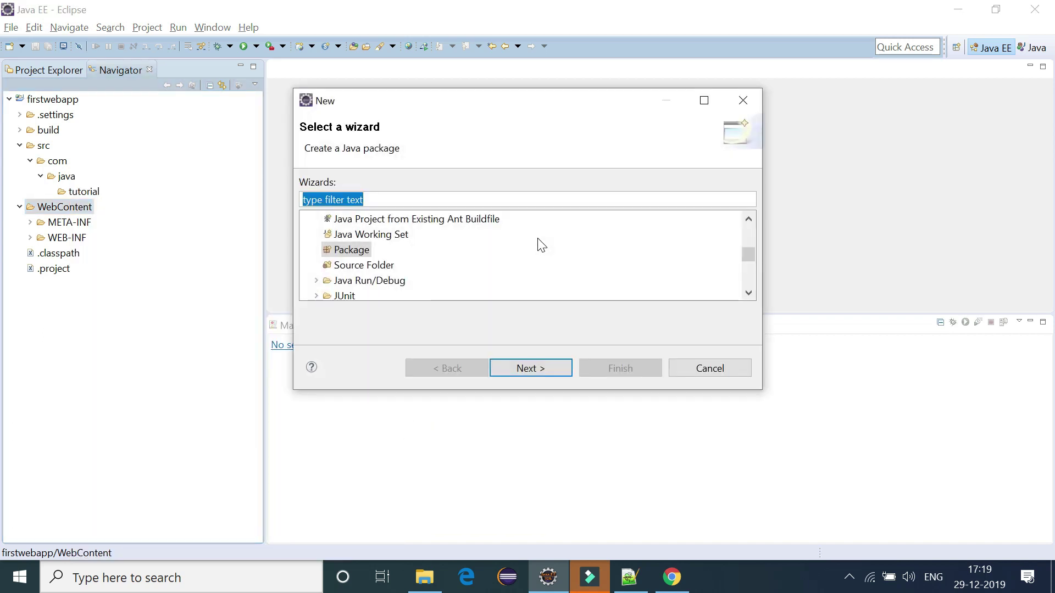
{"action": "type", "text": "jsp"}
{"action": "key", "text": "Down"}
{"action": "key", "text": "Up"}
{"action": "key", "text": "Return"}
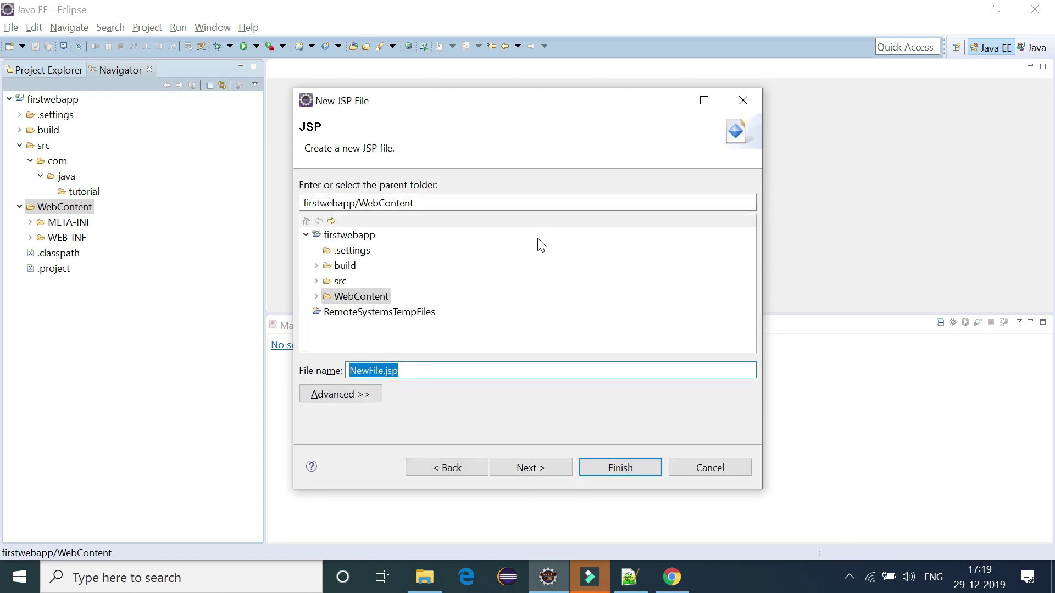
{"action": "type", "text": "hello"}
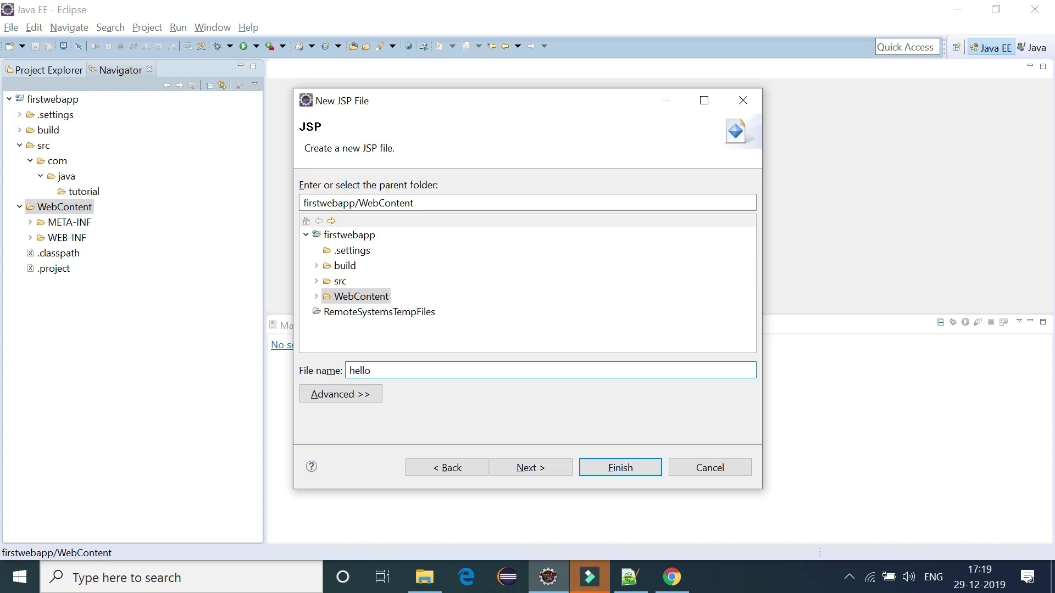
{"action": "type", "text": "world.jsp"}
{"action": "key", "text": "Return"}
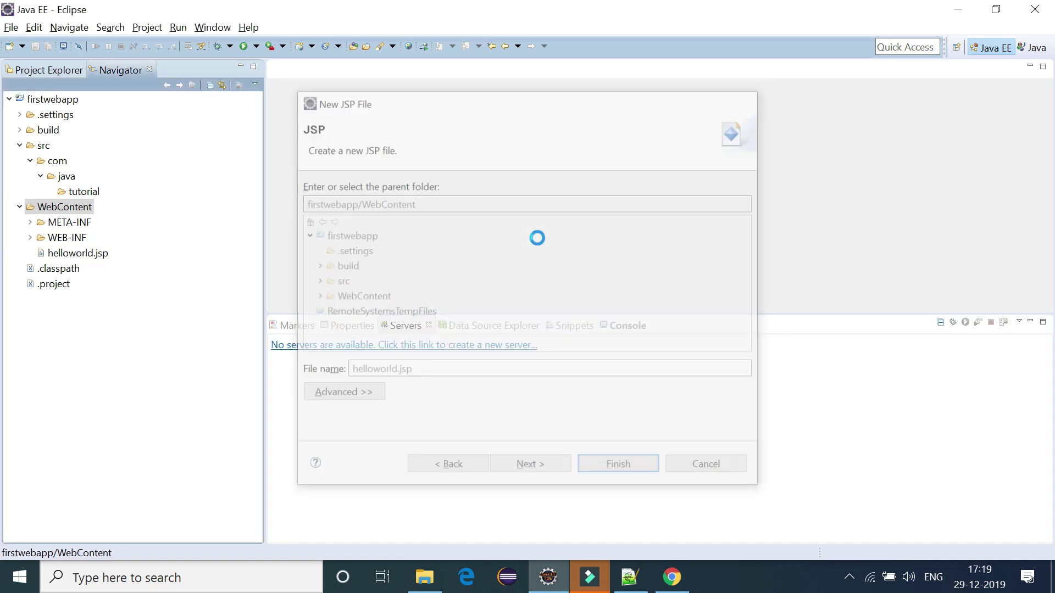
Step: Add an h1 heading reading "How to create dynamic web project in eclipse with tomcat" inside the body of helloworld.jsp and save the file
{"action": "key", "text": "Down"}
{"action": "key", "text": "Down"}
{"action": "key", "text": "Down"}
{"action": "key", "text": "Down"}
{"action": "key", "text": "Down"}
{"action": "key", "text": "Down"}
{"action": "key", "text": "Down"}
{"action": "key", "text": "Down"}
{"action": "key", "text": "Down"}
{"action": "key", "text": "Tab"}
{"action": "type", "text": "<"}
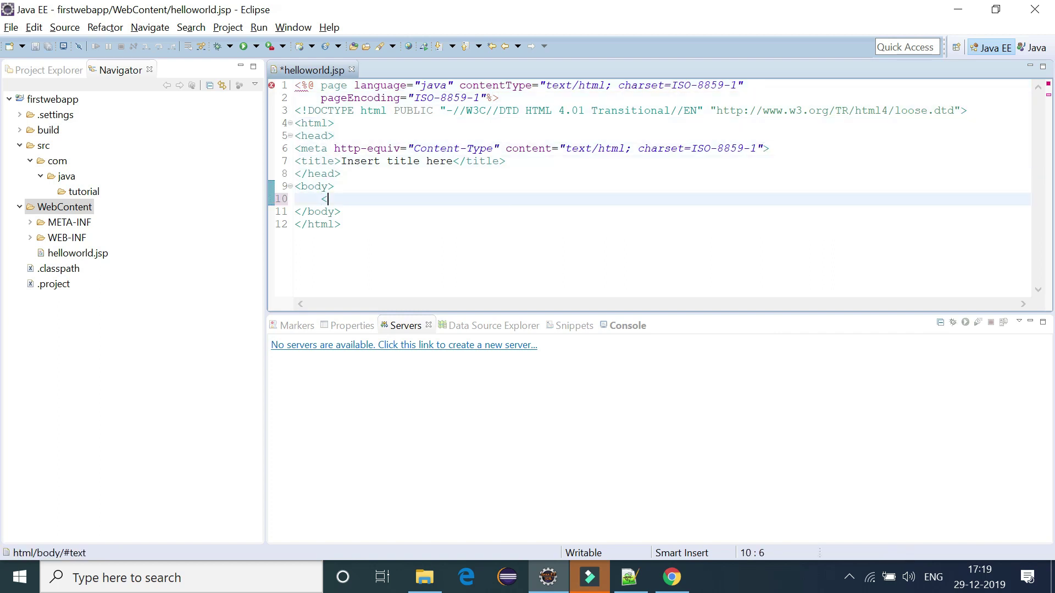
{"action": "type", "text": "h1>"}
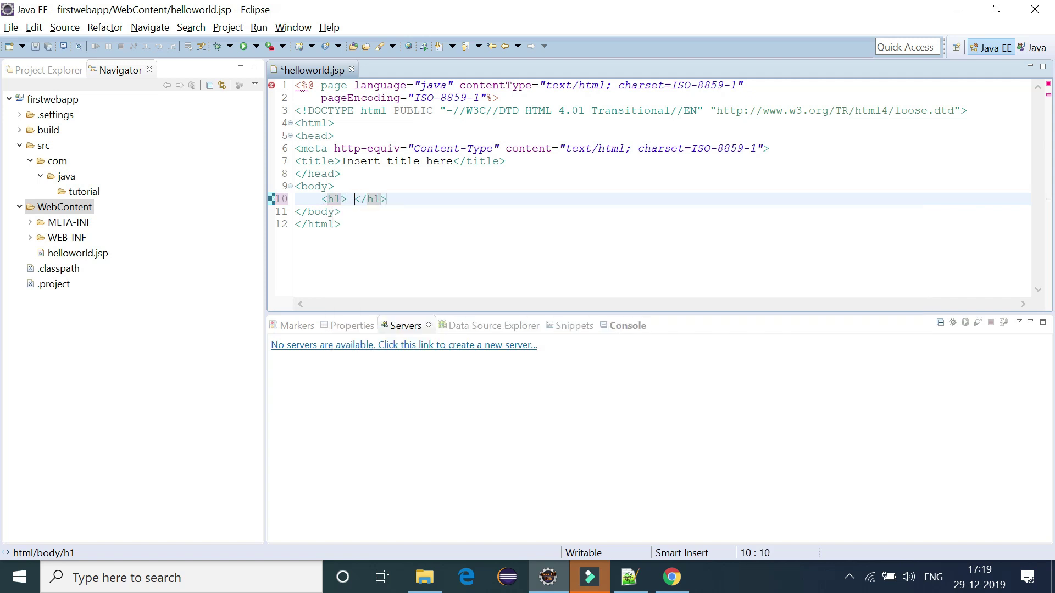
{"action": "type", "text": " How to create "}
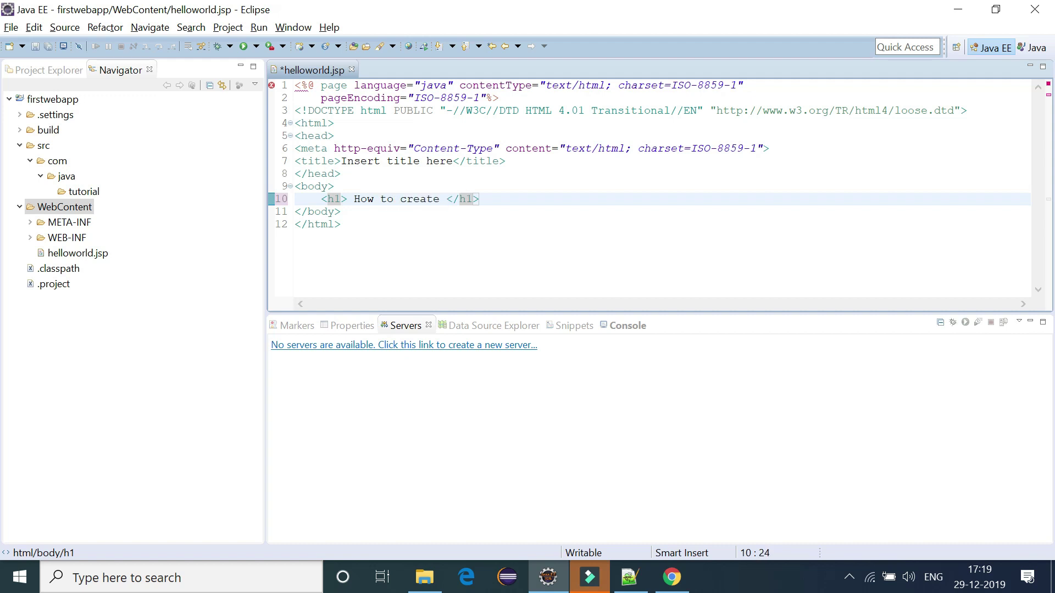
{"action": "type", "text": "dynamic we"}
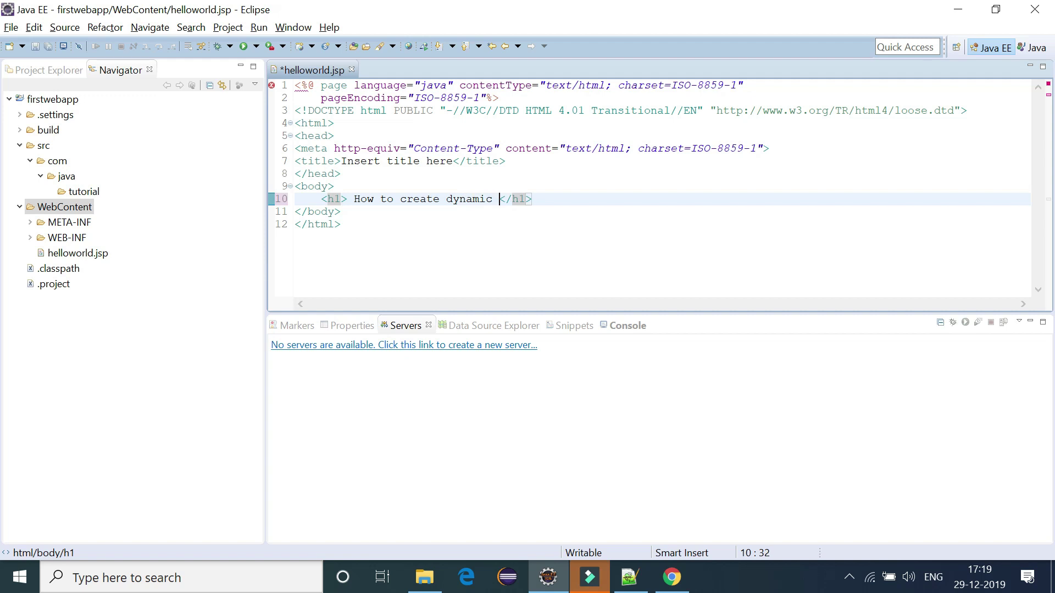
{"action": "type", "text": "b project in eclipse with tomcat"}
{"action": "key", "text": "ctrl+s"}
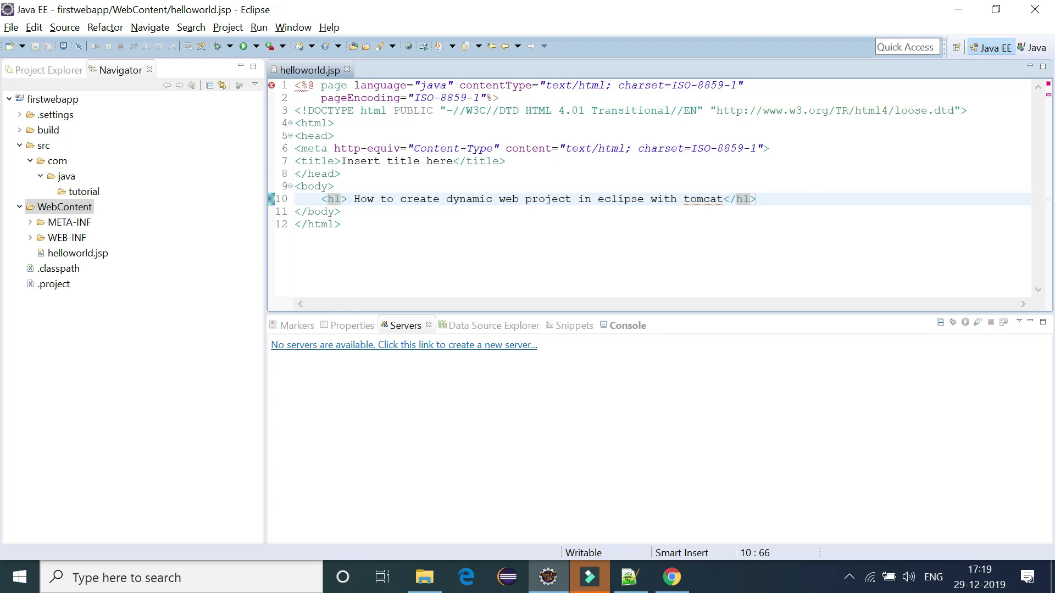
{"action": "left_click_drag", "start_coordinate": [353, 199], "coordinate": [723, 199]}
{"action": "left_click", "coordinate": [833, 199]}
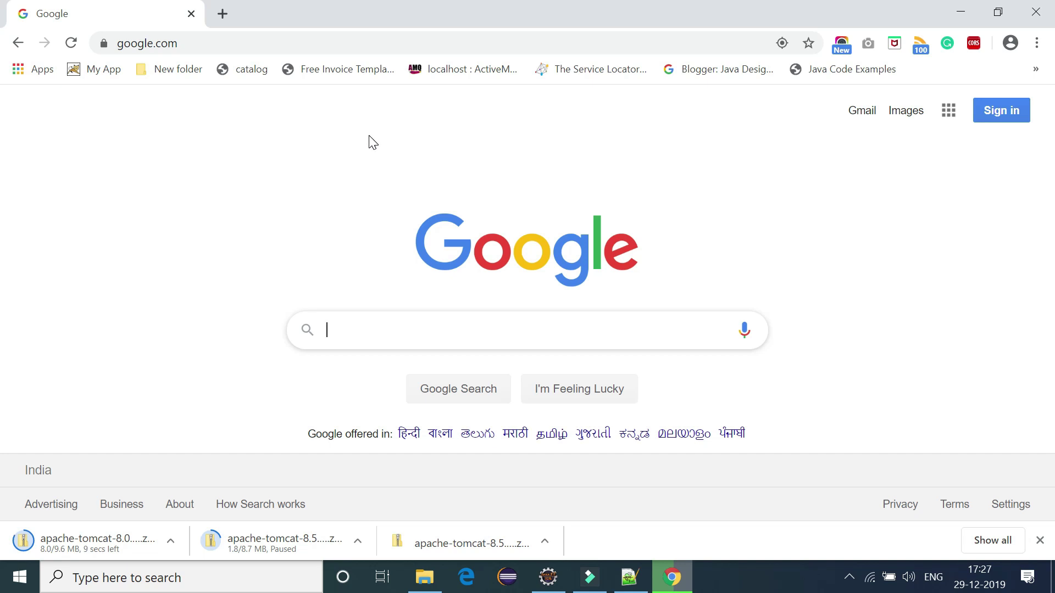
Step: Search Google for "apache tomcat 8.0.36 download"
{"action": "type", "text": "apache tom"}
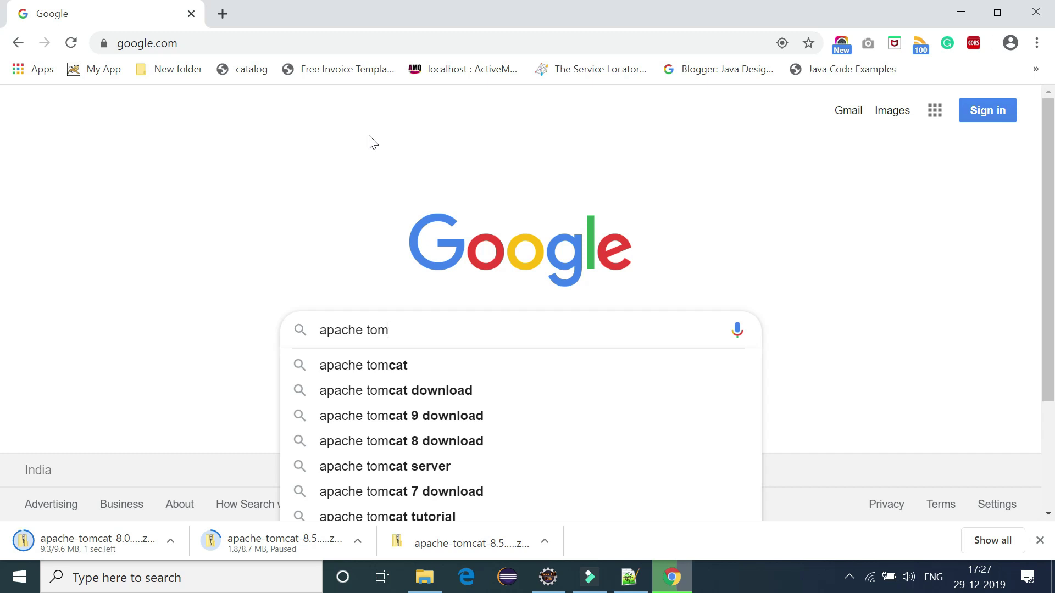
{"action": "type", "text": "cat "}
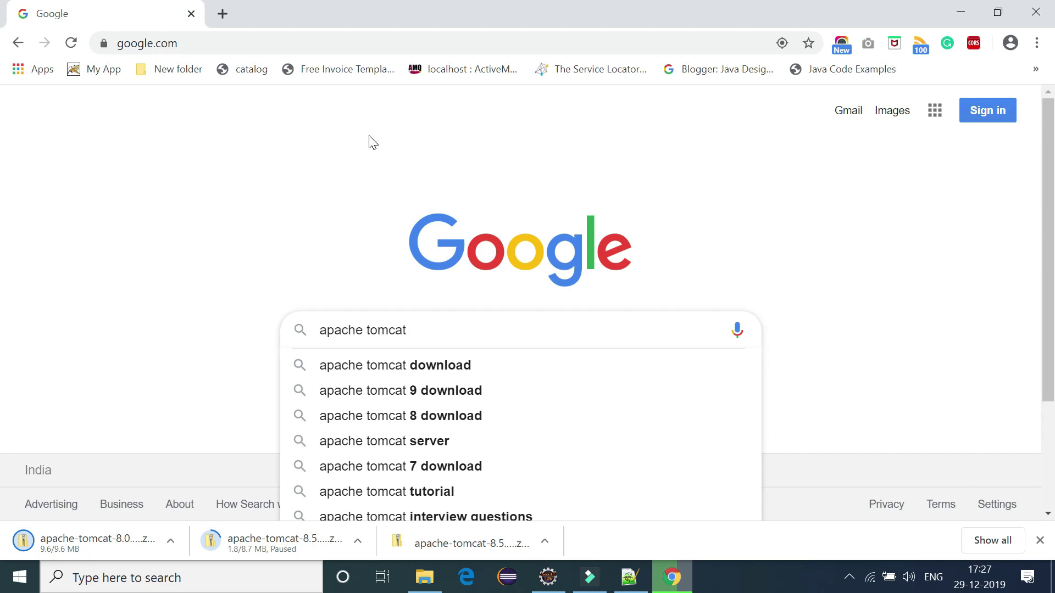
{"action": "type", "text": "8."}
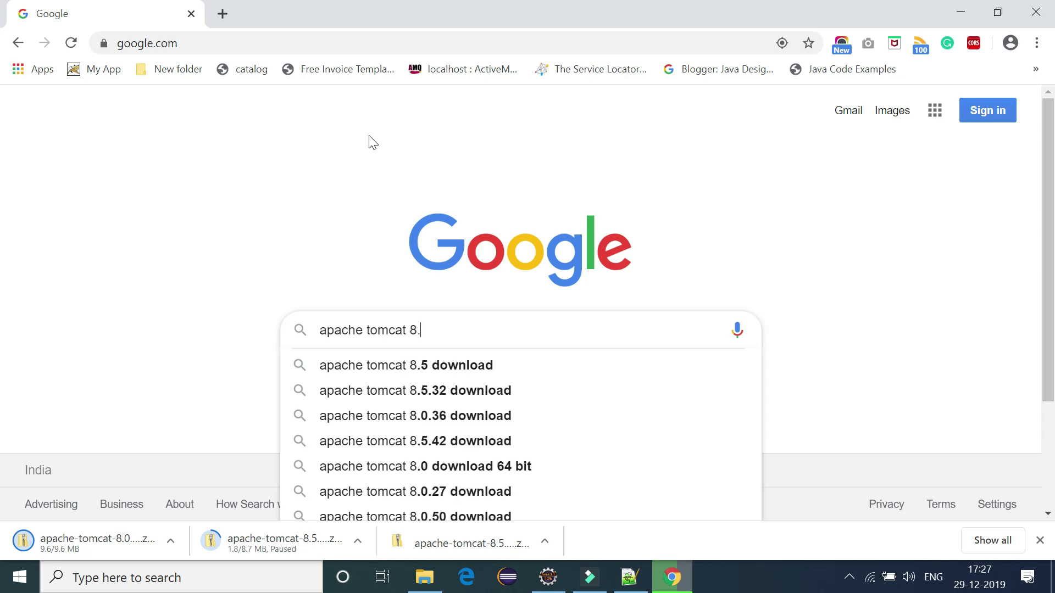
{"action": "type", "text": "0"}
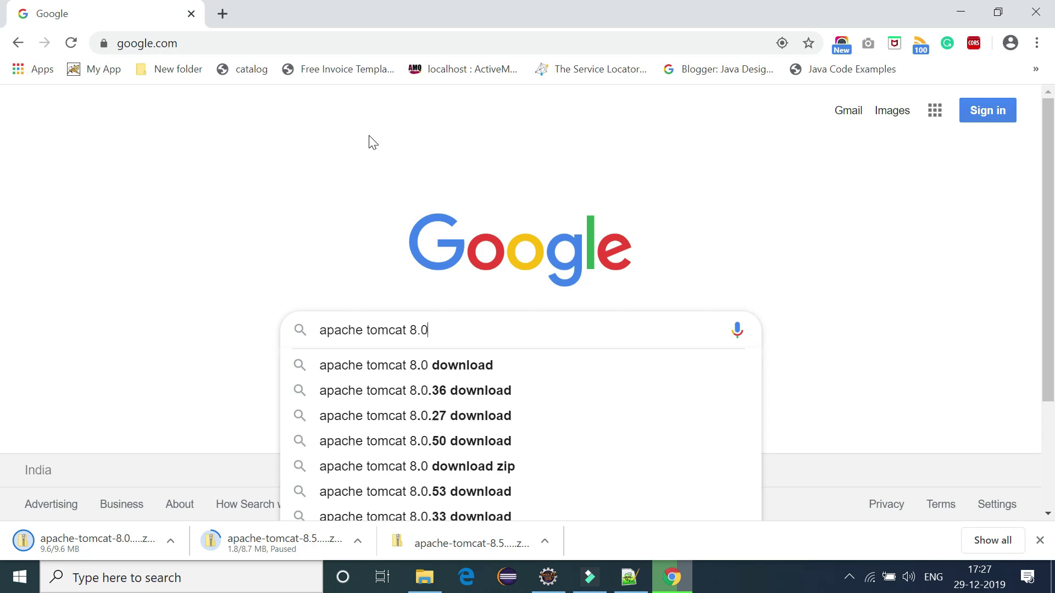
{"action": "key", "text": "Down"}
{"action": "key", "text": "Down"}
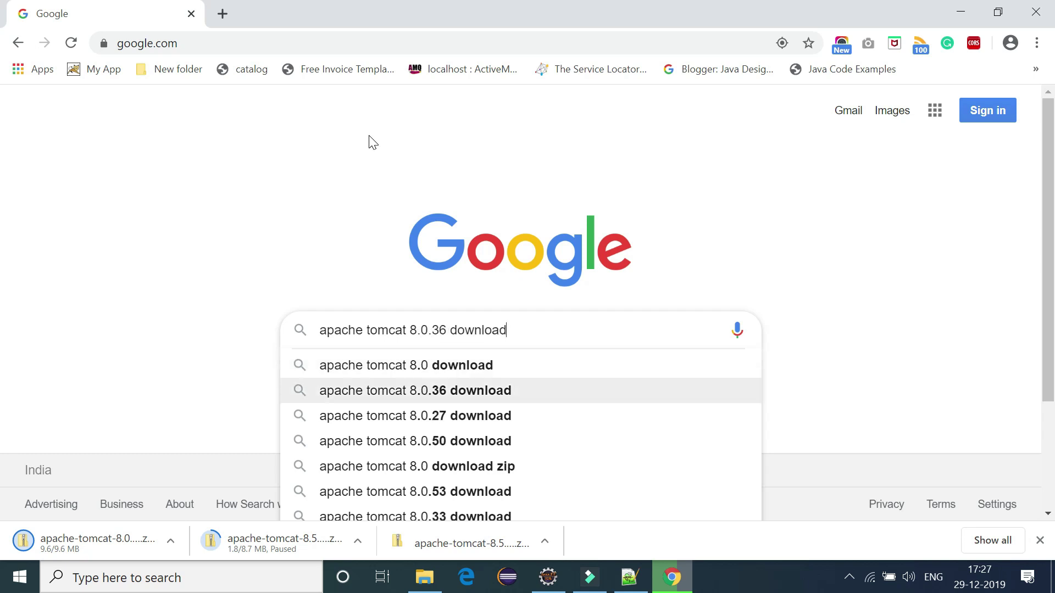
{"action": "key", "text": "Return"}
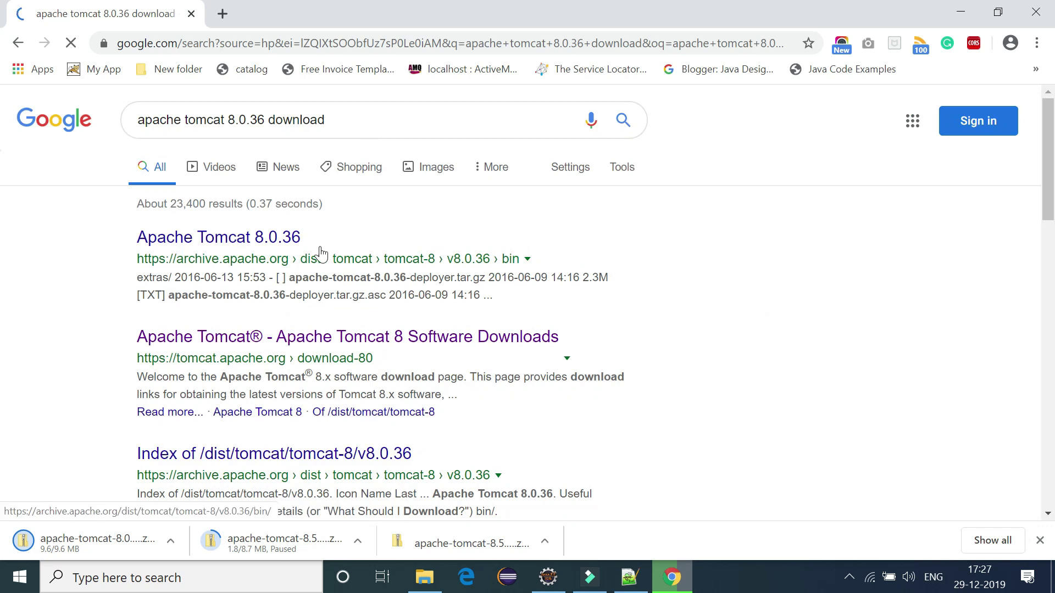
Step: Open the Apache Tomcat 8.0.36 archive result and download apache-tomcat-8.0.36.zip from its bin directory
{"action": "scroll", "coordinate": [271, 191], "scroll_direction": "down", "scroll_amount": 1}
{"action": "left_click", "coordinate": [281, 156]}
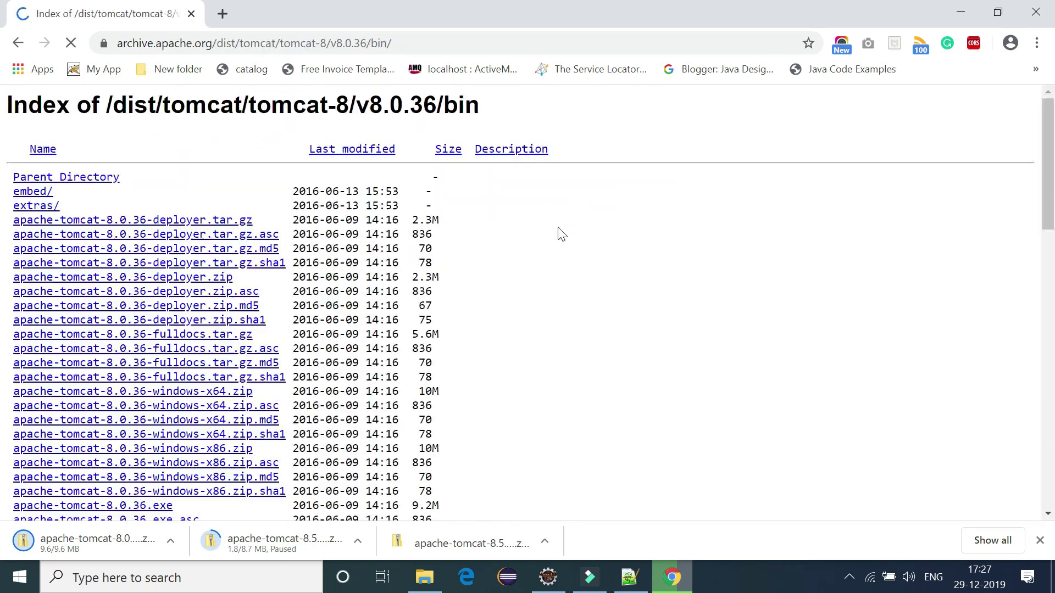
{"action": "scroll", "coordinate": [180, 271], "scroll_direction": "down", "scroll_amount": 3}
{"action": "scroll", "coordinate": [180, 271], "scroll_direction": "up", "scroll_amount": 3}
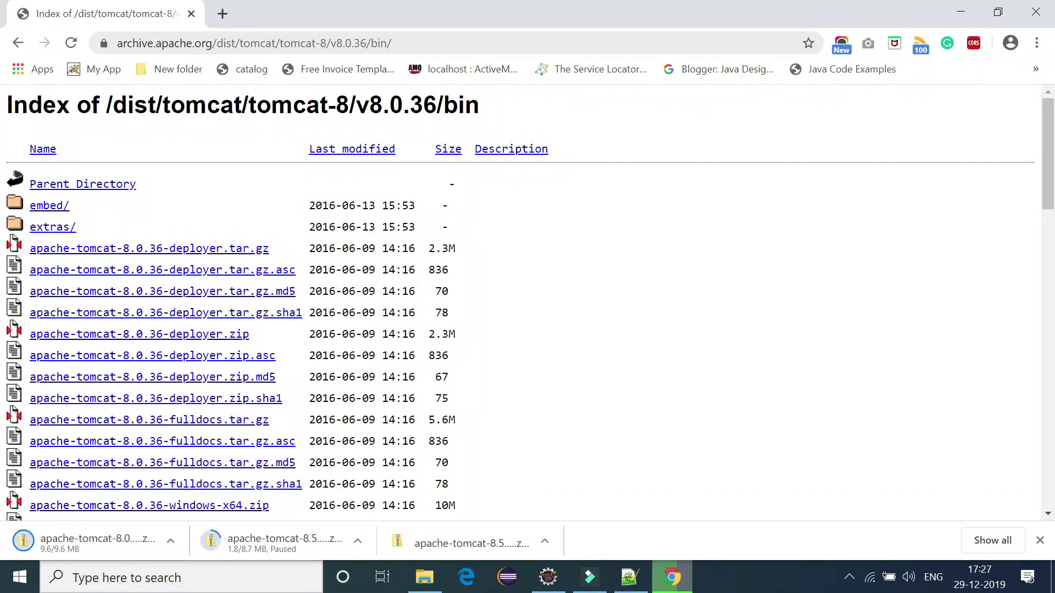
{"action": "scroll", "coordinate": [158, 246], "scroll_direction": "down", "scroll_amount": 1}
{"action": "scroll", "coordinate": [94, 282], "scroll_direction": "down", "scroll_amount": 6}
{"action": "scroll", "coordinate": [106, 306], "scroll_direction": "up", "scroll_amount": 5}
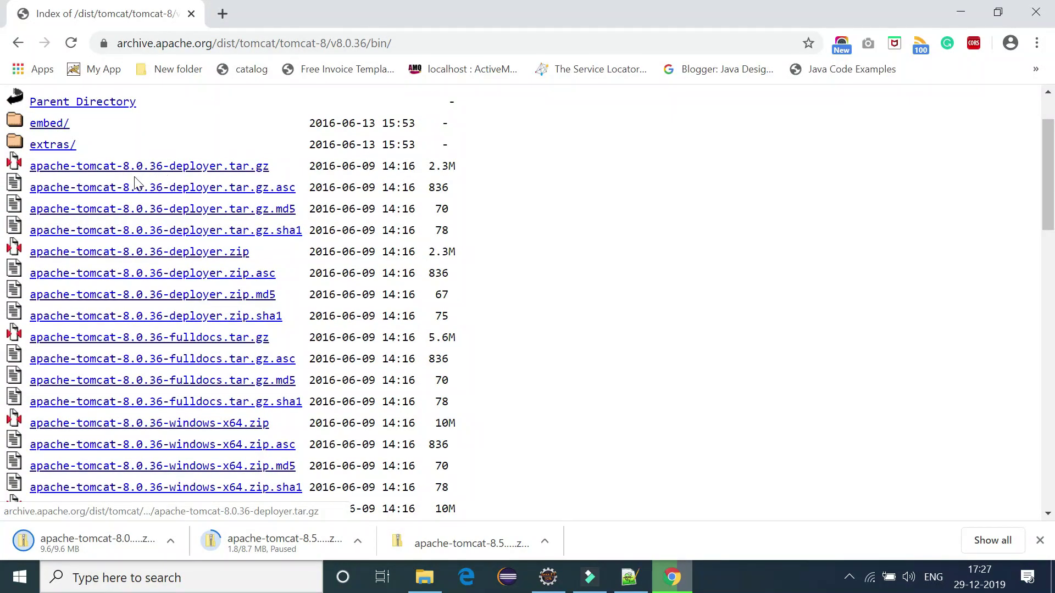
{"action": "scroll", "coordinate": [146, 299], "scroll_direction": "down", "scroll_amount": 3}
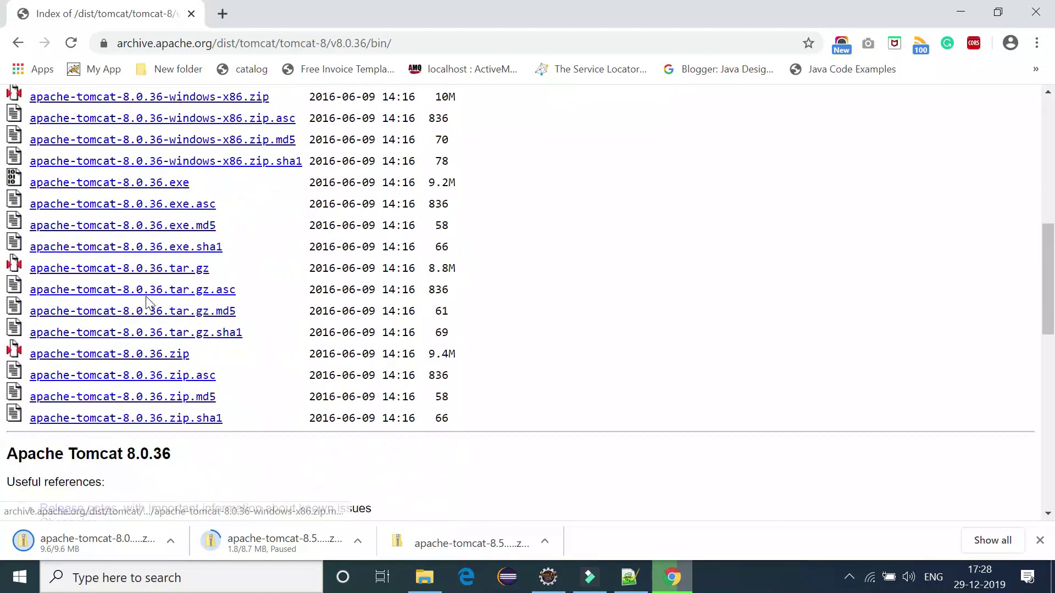
{"action": "left_click", "coordinate": [163, 356]}
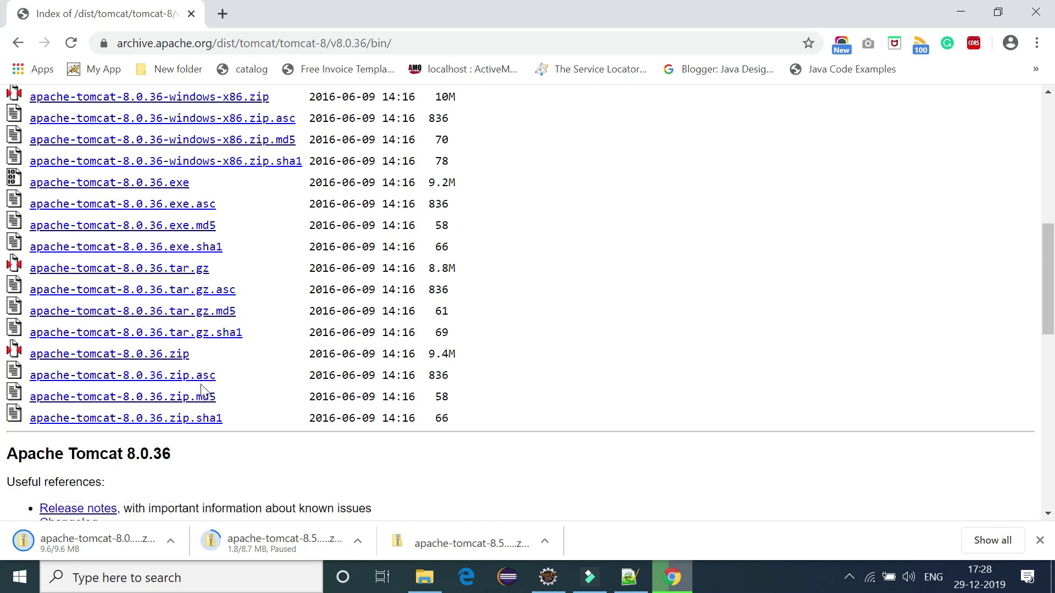
{"action": "scroll", "coordinate": [202, 388], "scroll_direction": "down", "scroll_amount": 2}
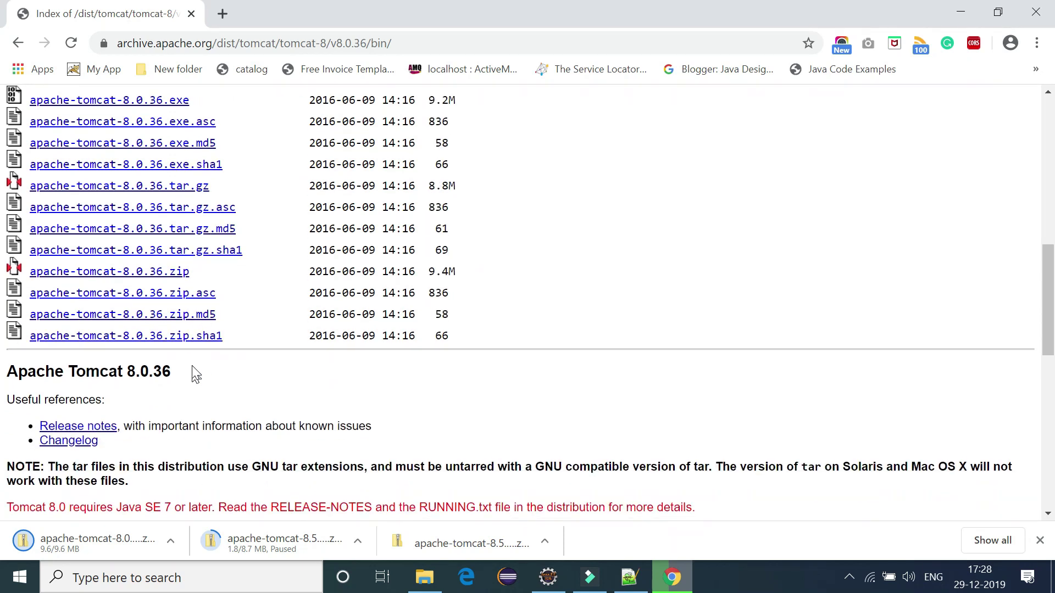
{"action": "scroll", "coordinate": [189, 374], "scroll_direction": "down", "scroll_amount": 2}
{"action": "scroll", "coordinate": [205, 361], "scroll_direction": "up", "scroll_amount": 4}
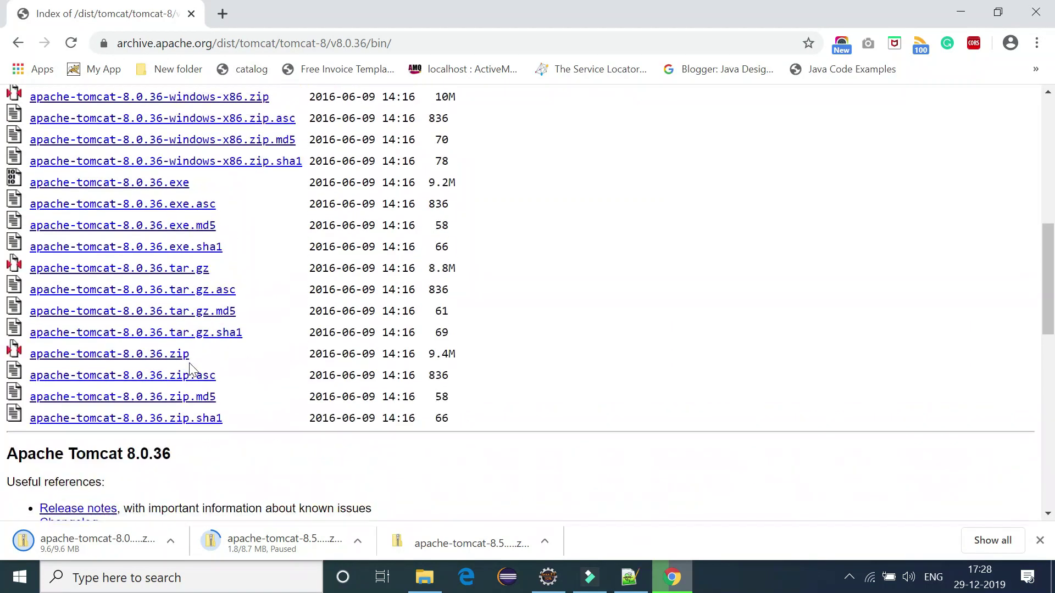
{"action": "left_click", "coordinate": [168, 363]}
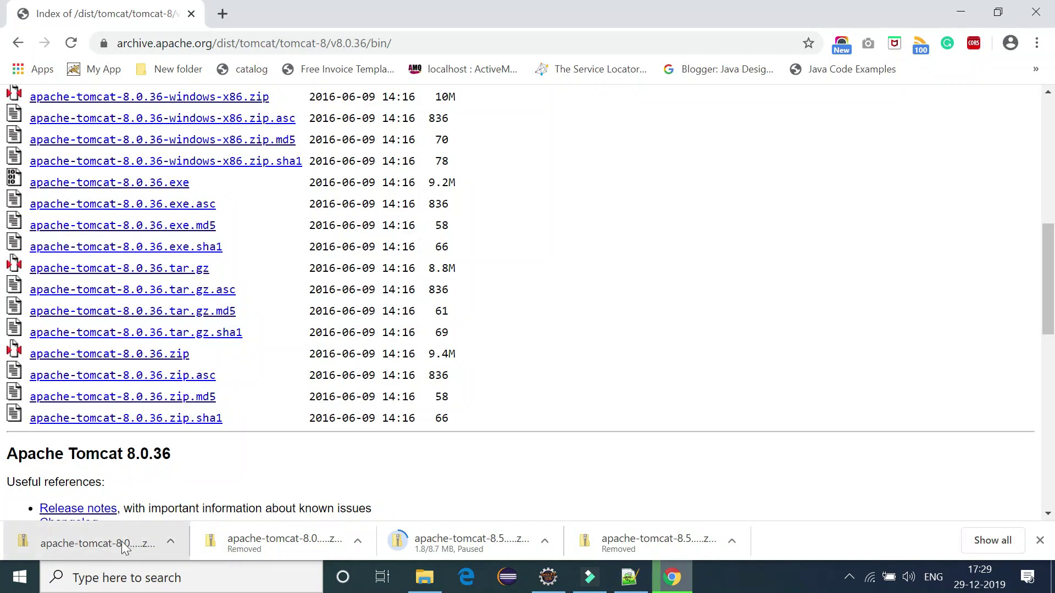
Step: Show the downloaded apache-tomcat-8.0.36 archive in its folder and extract it with 7-Zip to an apache-tomcat-8.0.36 subfolder
{"action": "left_click", "coordinate": [170, 541]}
{"action": "left_click", "coordinate": [199, 486]}
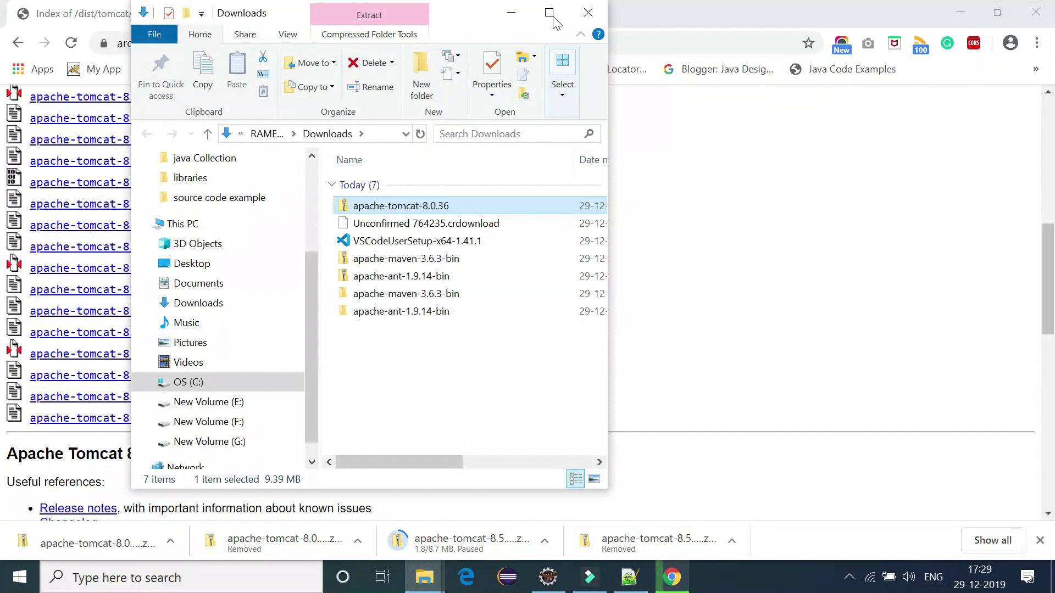
{"action": "left_click", "coordinate": [551, 14]}
{"action": "right_click", "coordinate": [301, 207]}
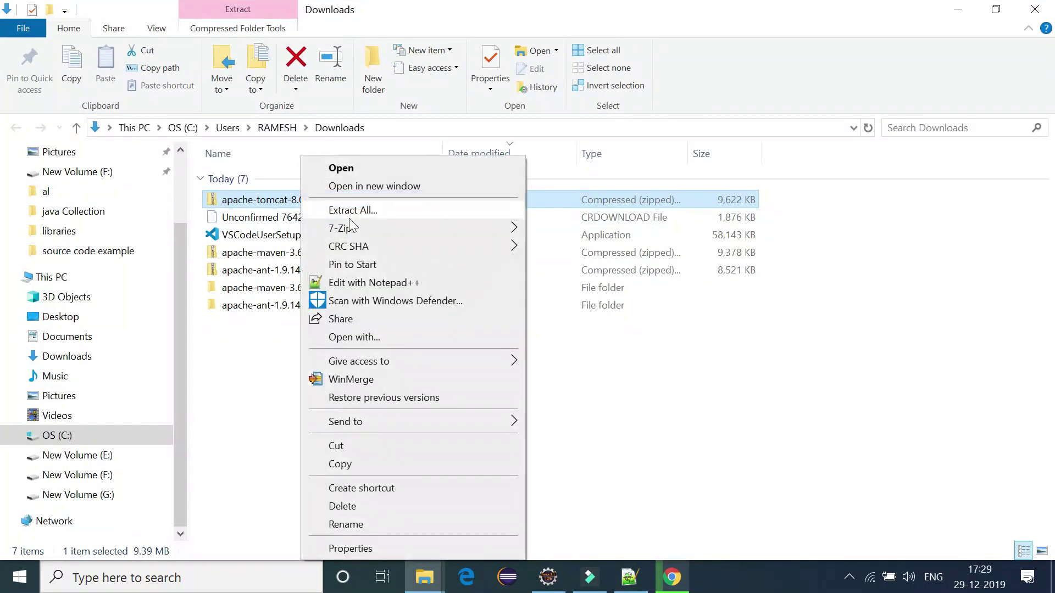
{"action": "mouse_move", "coordinate": [389, 229]}
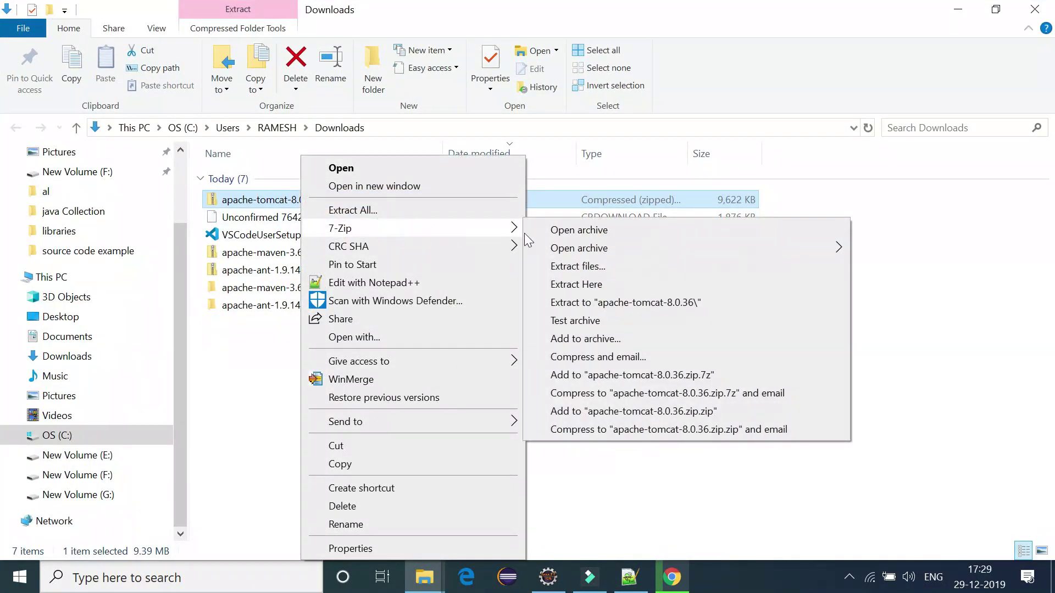
{"action": "left_click", "coordinate": [604, 302]}
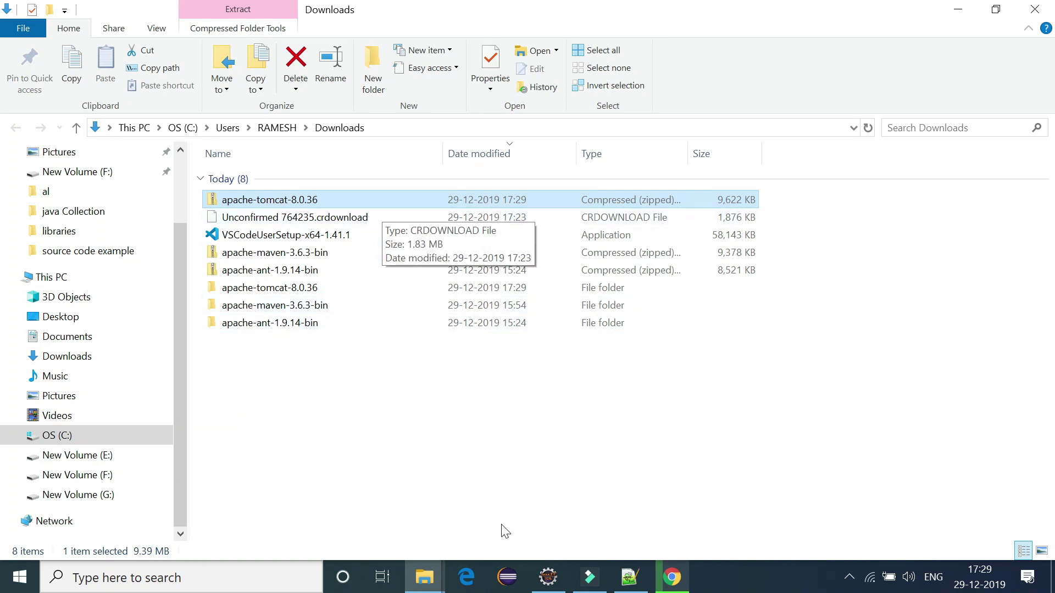
Step: Switch to Eclipse, begin creating a new Tomcat v8.0 server and start adding a new server runtime environment for it
{"action": "left_click", "coordinate": [548, 576]}
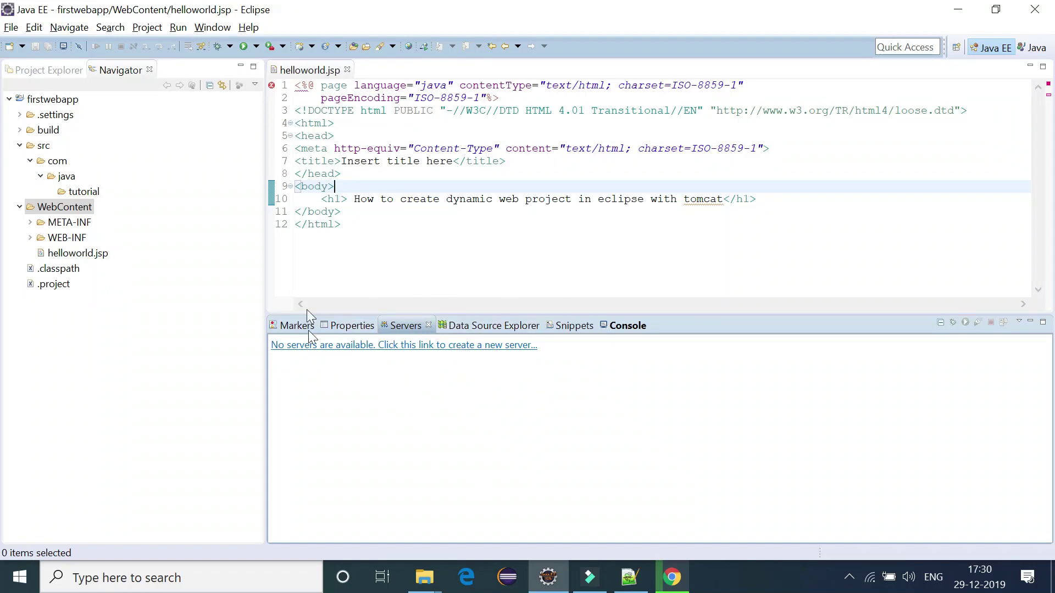
{"action": "left_click", "coordinate": [414, 346]}
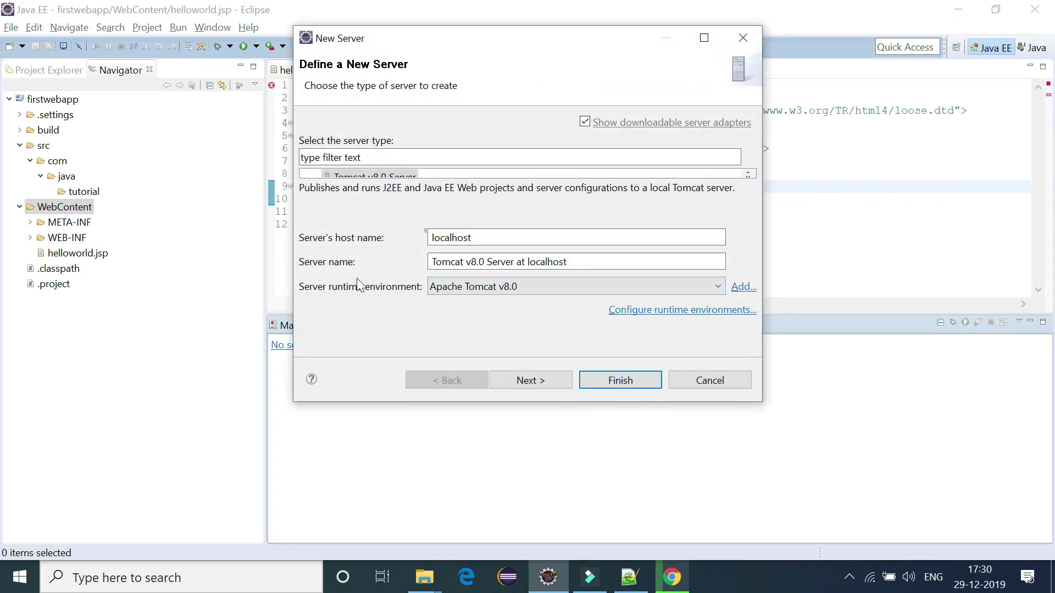
{"action": "left_click", "coordinate": [742, 287]}
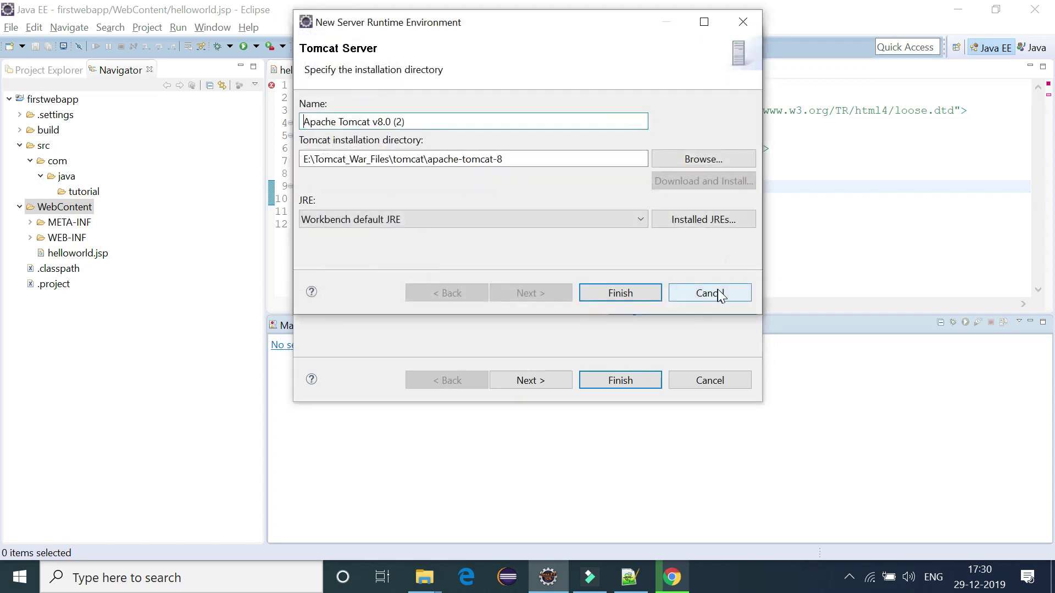
Step: Set the Tomcat installation directory of the new runtime environment to the apache-tomcat-8.0.36 folder in Downloads
{"action": "left_click", "coordinate": [703, 159]}
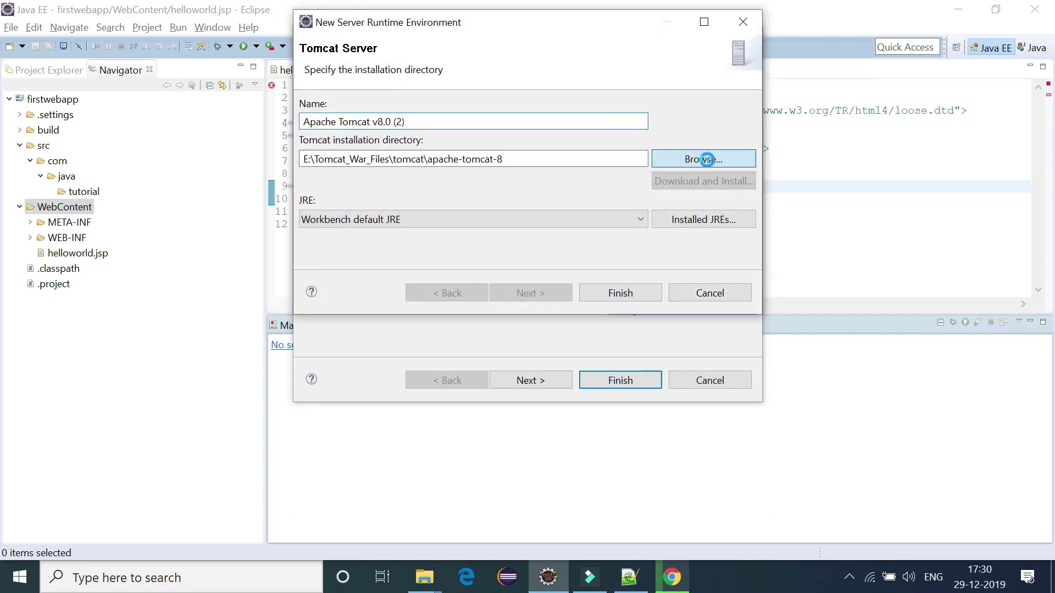
{"action": "scroll", "coordinate": [564, 296], "scroll_direction": "down", "scroll_amount": 1}
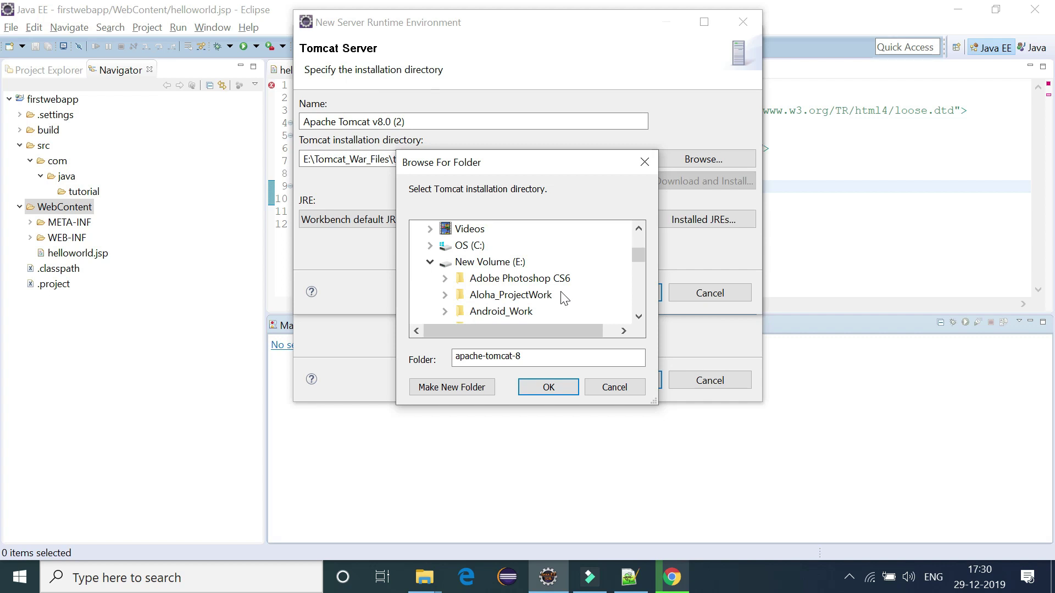
{"action": "scroll", "coordinate": [564, 298], "scroll_direction": "down", "scroll_amount": 1}
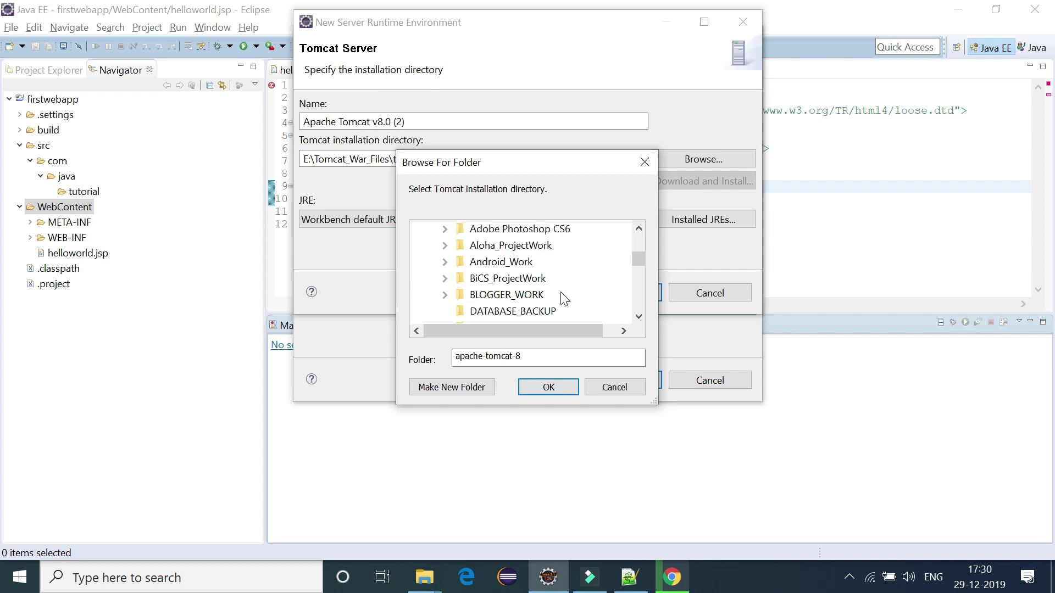
{"action": "scroll", "coordinate": [564, 297], "scroll_direction": "up", "scroll_amount": 1}
{"action": "scroll", "coordinate": [556, 296], "scroll_direction": "down", "scroll_amount": 3}
{"action": "scroll", "coordinate": [556, 295], "scroll_direction": "down", "scroll_amount": 9}
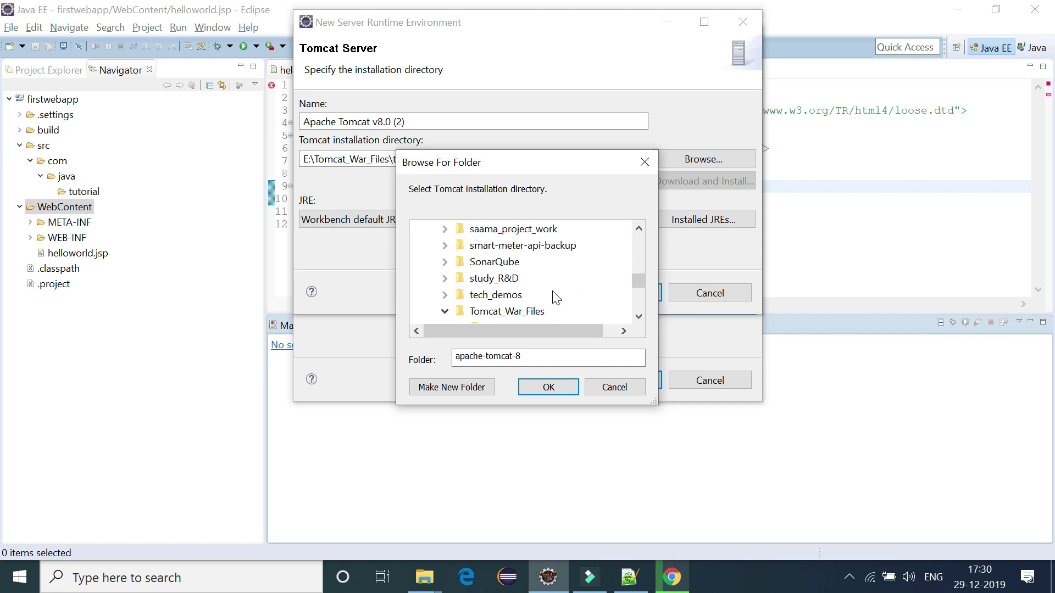
{"action": "scroll", "coordinate": [525, 295], "scroll_direction": "up", "scroll_amount": 15}
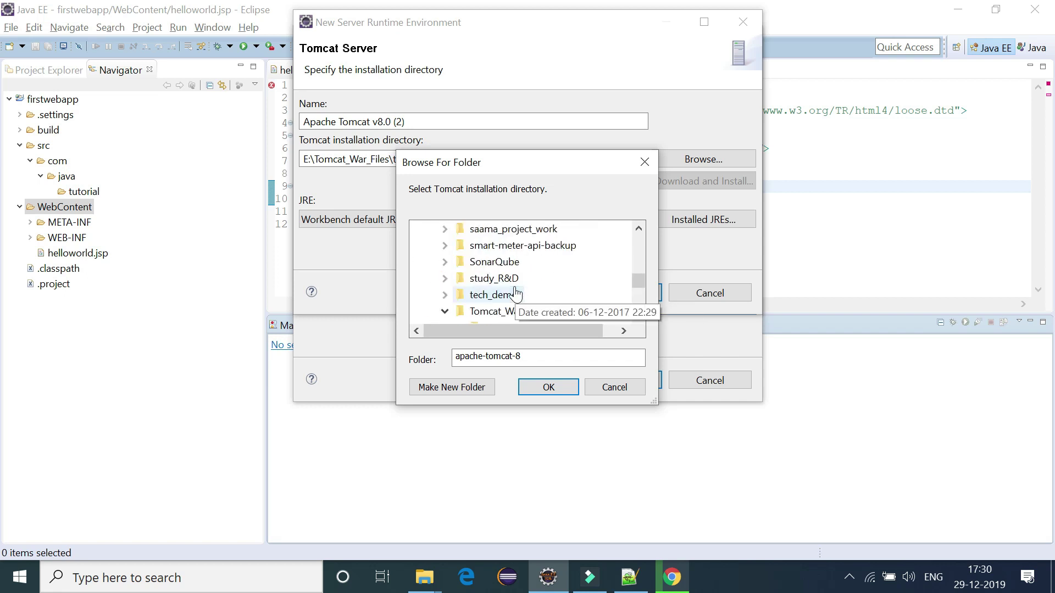
{"action": "scroll", "coordinate": [499, 313], "scroll_direction": "down", "scroll_amount": 1}
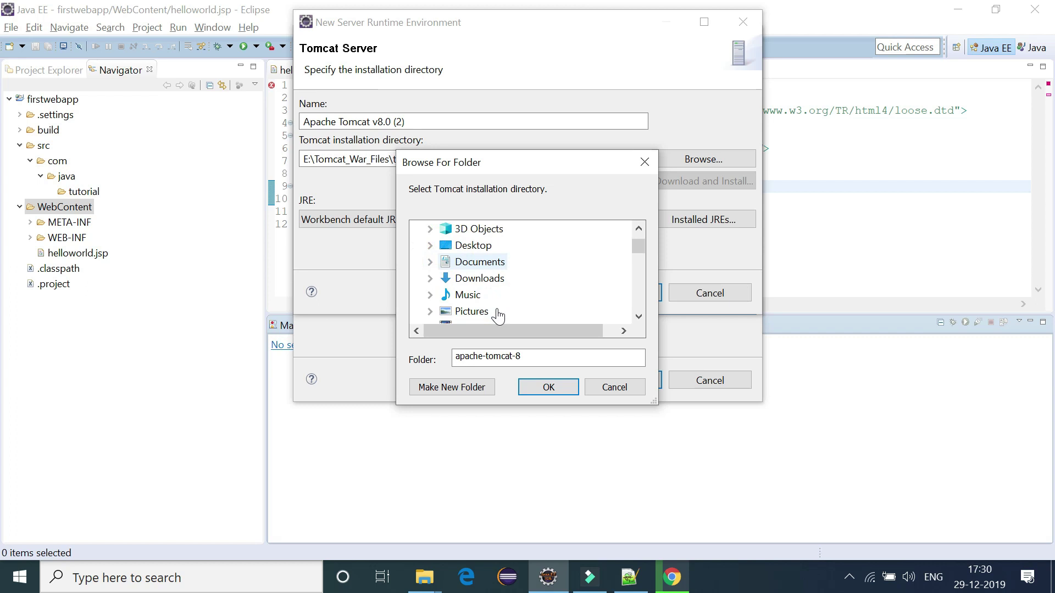
{"action": "double_click", "coordinate": [494, 279]}
{"action": "scroll", "coordinate": [593, 292], "scroll_direction": "down", "scroll_amount": 1}
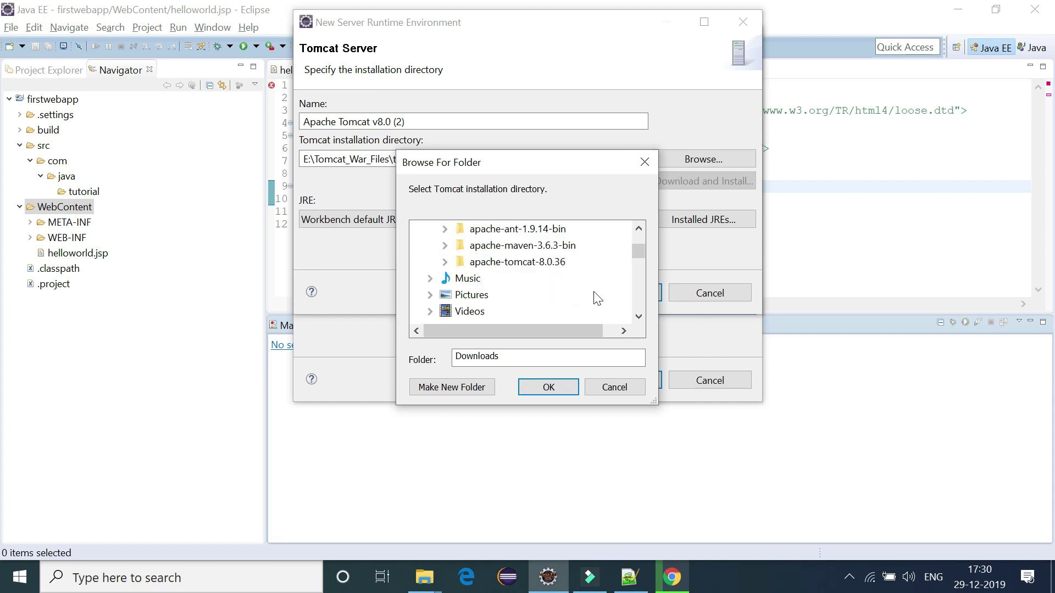
{"action": "double_click", "coordinate": [520, 264]}
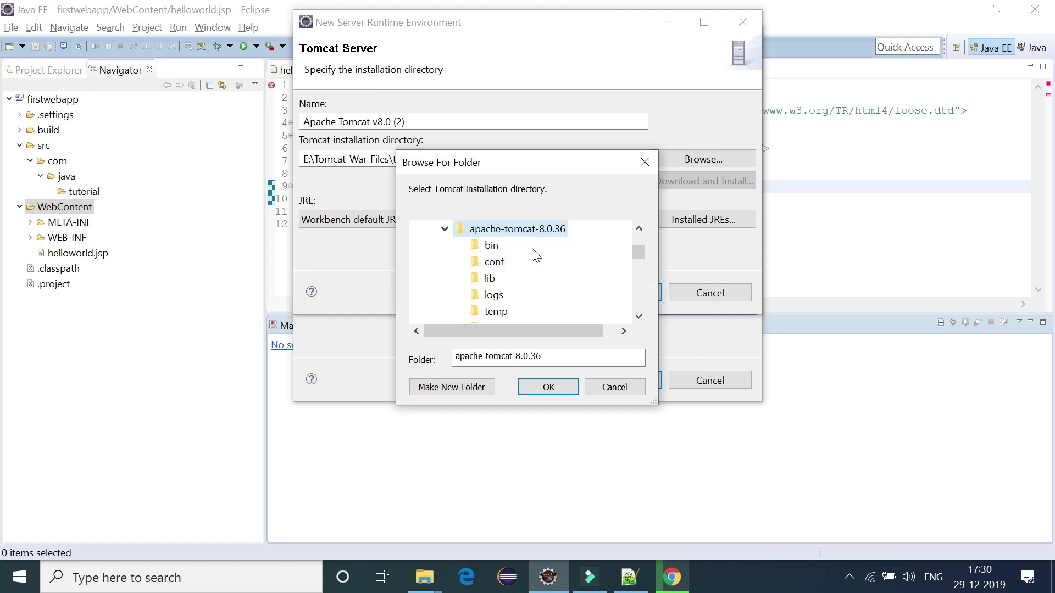
{"action": "left_click", "coordinate": [549, 388]}
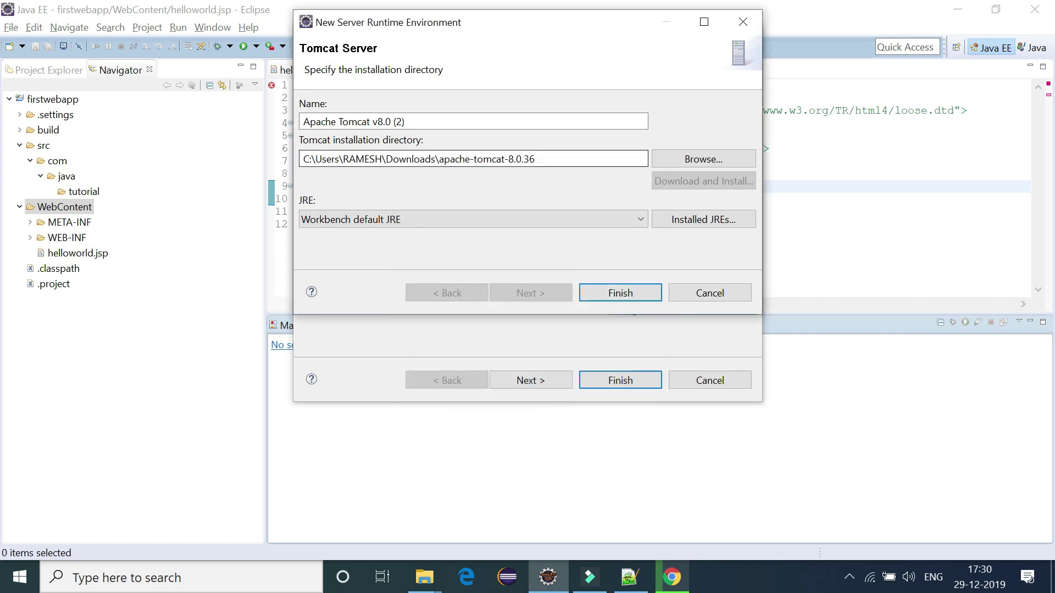
Step: Complete the runtime environment with the Workbench default JRE and create the Tomcat v8.0 server without adding firstwebapp to it
{"action": "left_click", "coordinate": [393, 220]}
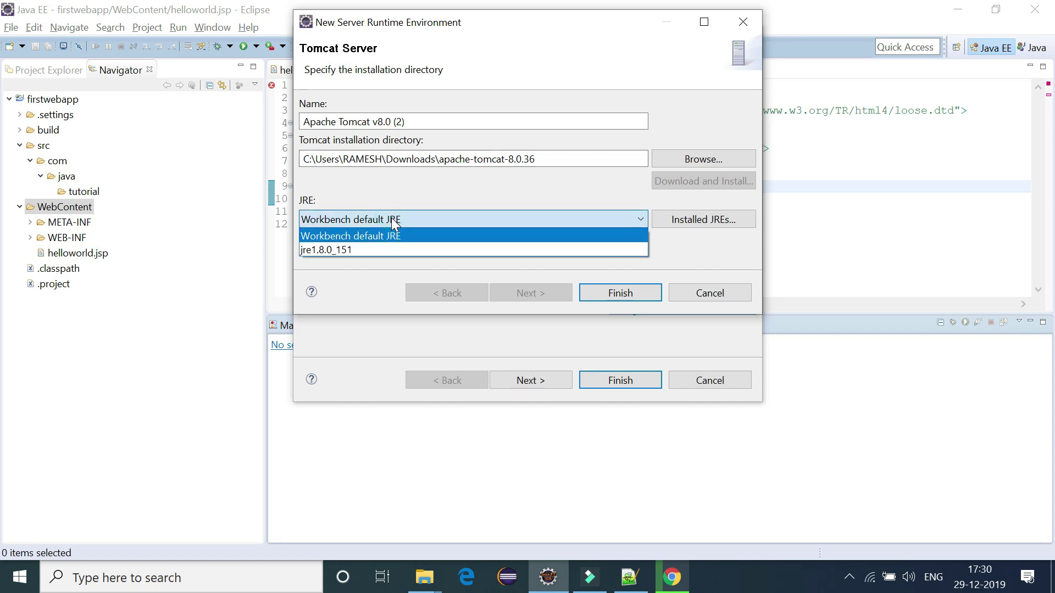
{"action": "left_click", "coordinate": [336, 224]}
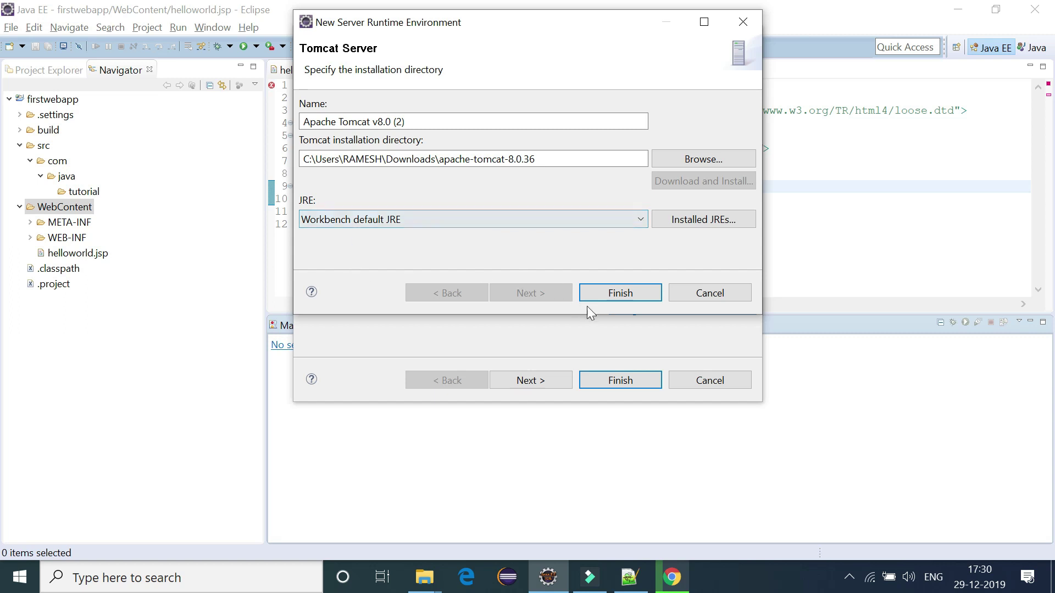
{"action": "left_click", "coordinate": [593, 293]}
{"action": "left_click", "coordinate": [544, 384]}
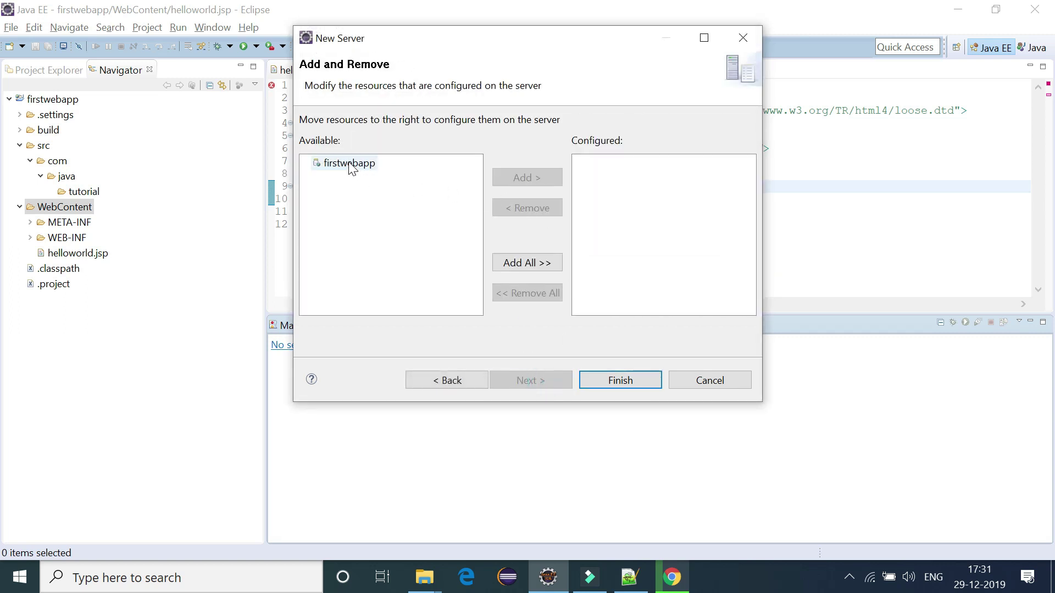
{"action": "left_click", "coordinate": [624, 380]}
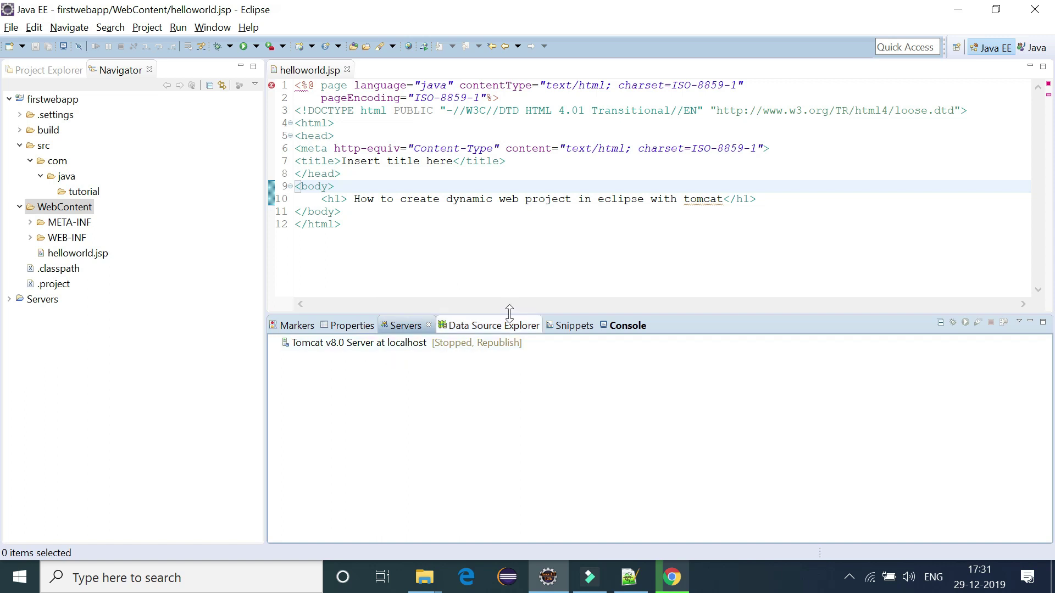
Step: Run the firstwebapp project on the existing Tomcat v8.0 Server at localhost
{"action": "left_click", "coordinate": [54, 103]}
{"action": "right_click", "coordinate": [55, 103]}
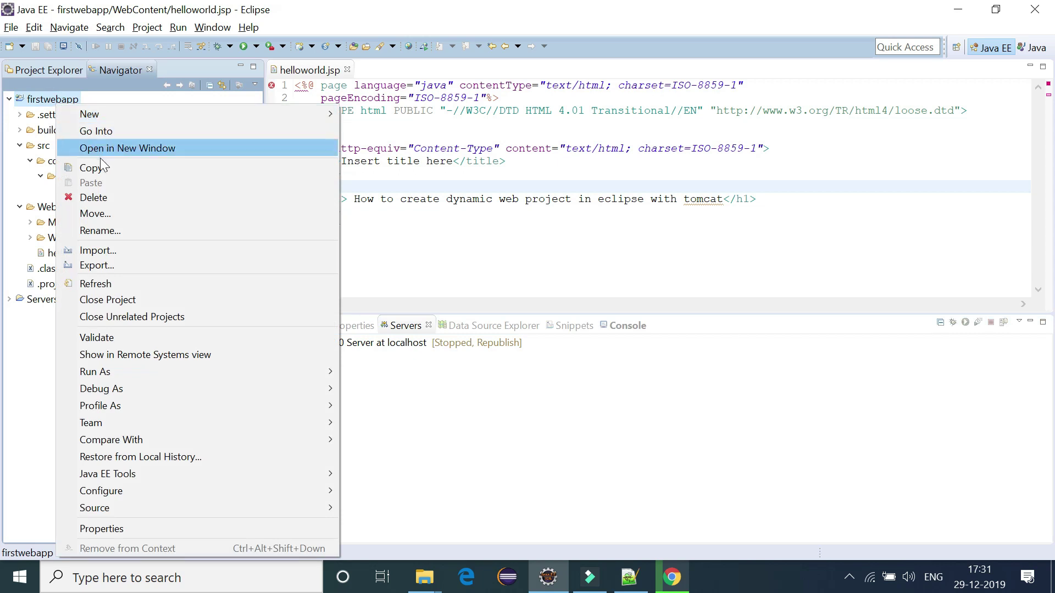
{"action": "mouse_move", "coordinate": [183, 370]}
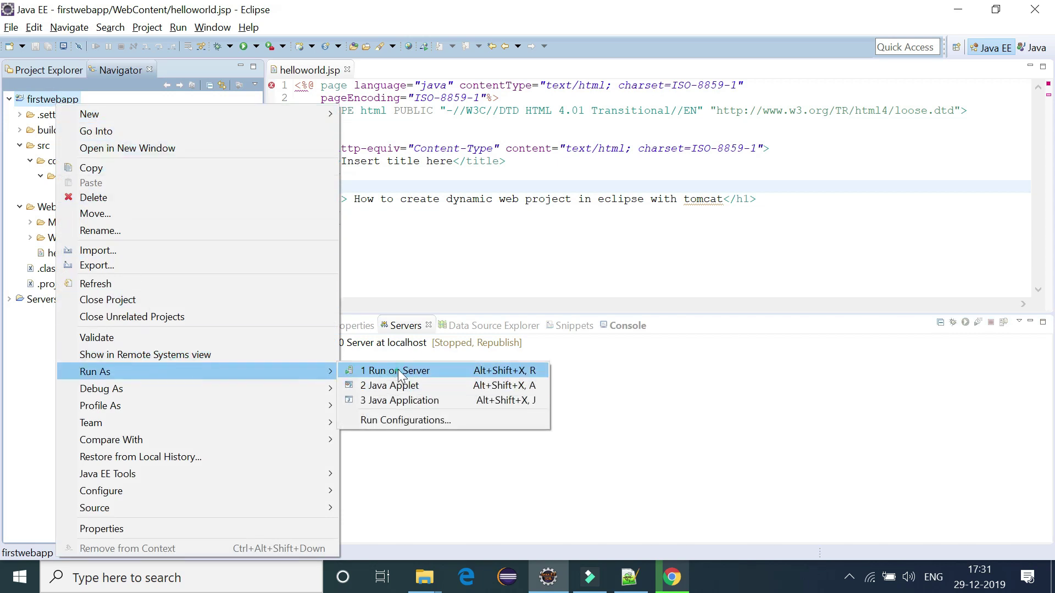
{"action": "left_click", "coordinate": [398, 370]}
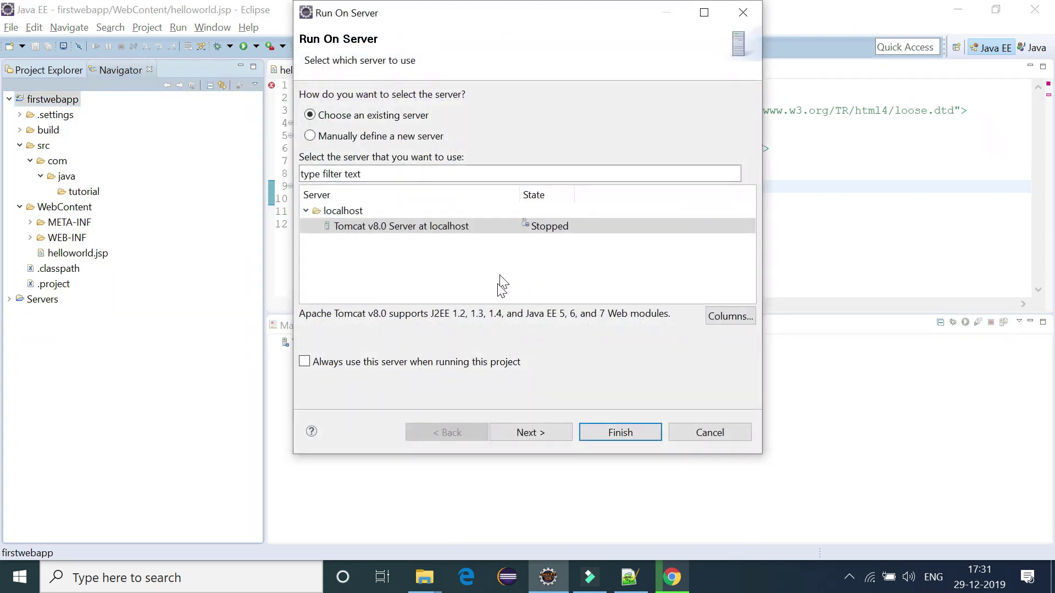
{"action": "left_click", "coordinate": [519, 435]}
{"action": "left_click", "coordinate": [619, 434]}
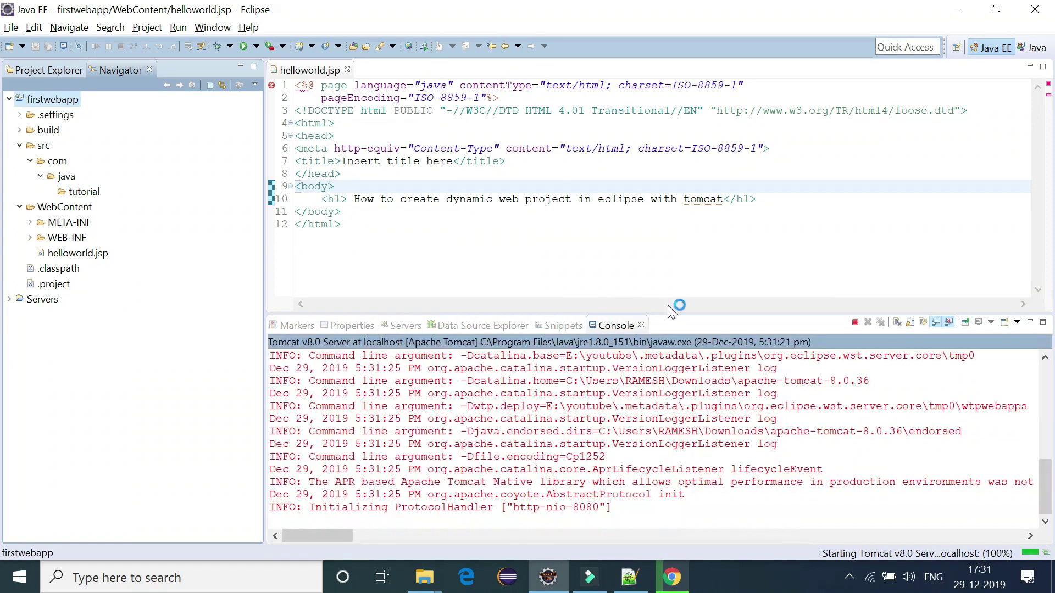
Step: Enlarge the console area and examine the Tomcat server's startup log
{"action": "left_click_drag", "start_coordinate": [664, 313], "coordinate": [656, 172]}
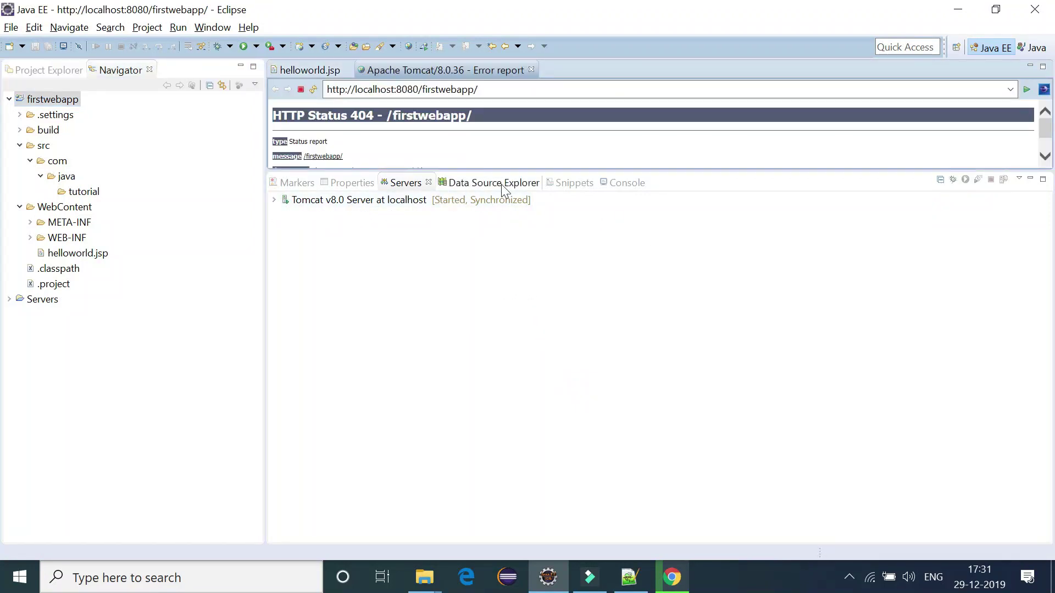
{"action": "left_click", "coordinate": [616, 183]}
{"action": "scroll", "coordinate": [651, 362], "scroll_direction": "up", "scroll_amount": 10}
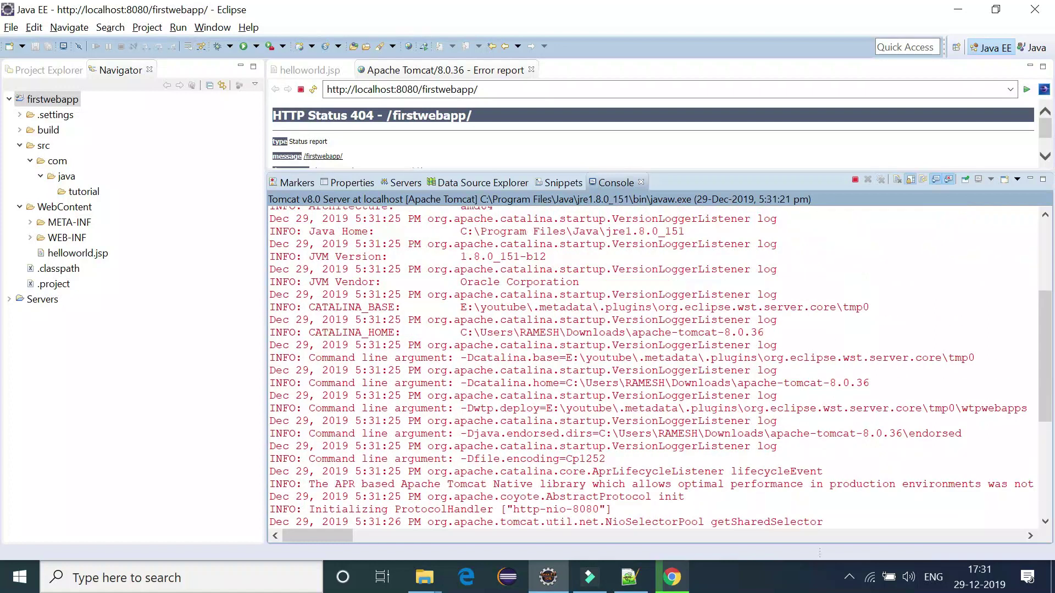
{"action": "scroll", "coordinate": [651, 363], "scroll_direction": "down", "scroll_amount": 3}
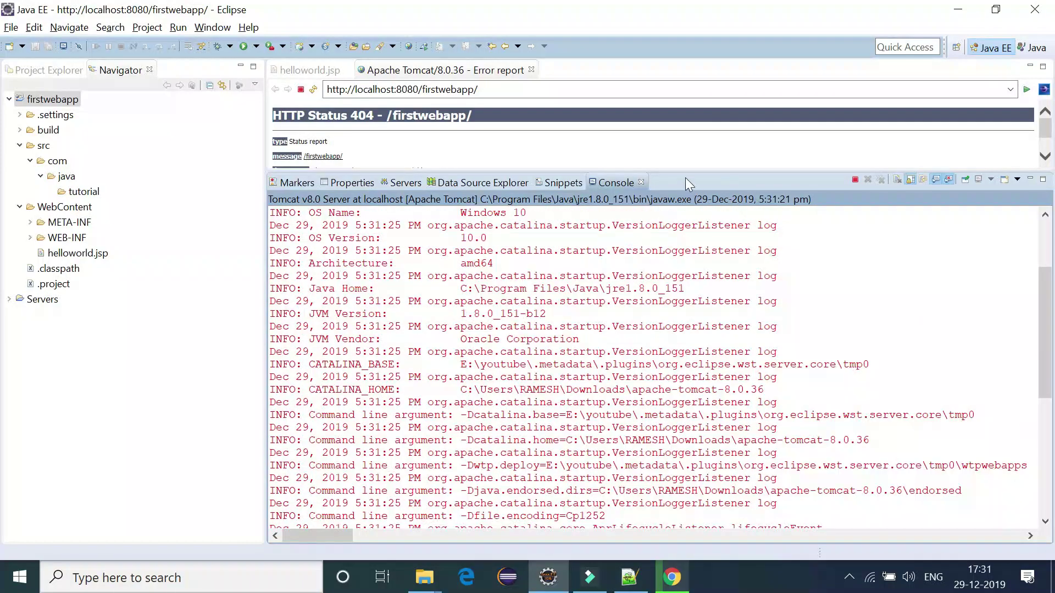
{"action": "left_click_drag", "start_coordinate": [683, 172], "coordinate": [701, 296]}
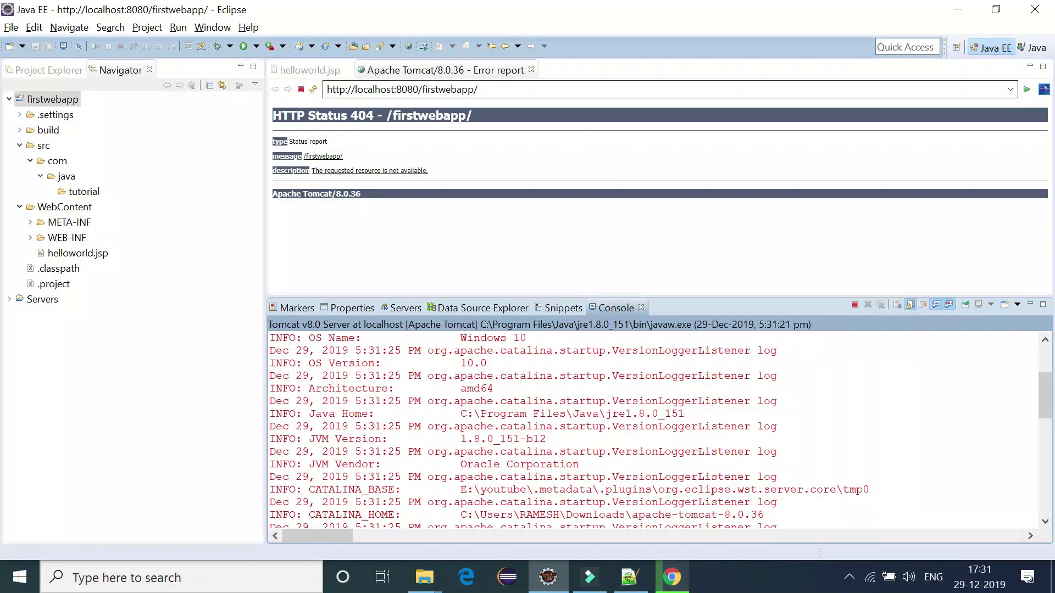
{"action": "left_click", "coordinate": [529, 95]}
{"action": "key", "text": "Return"}
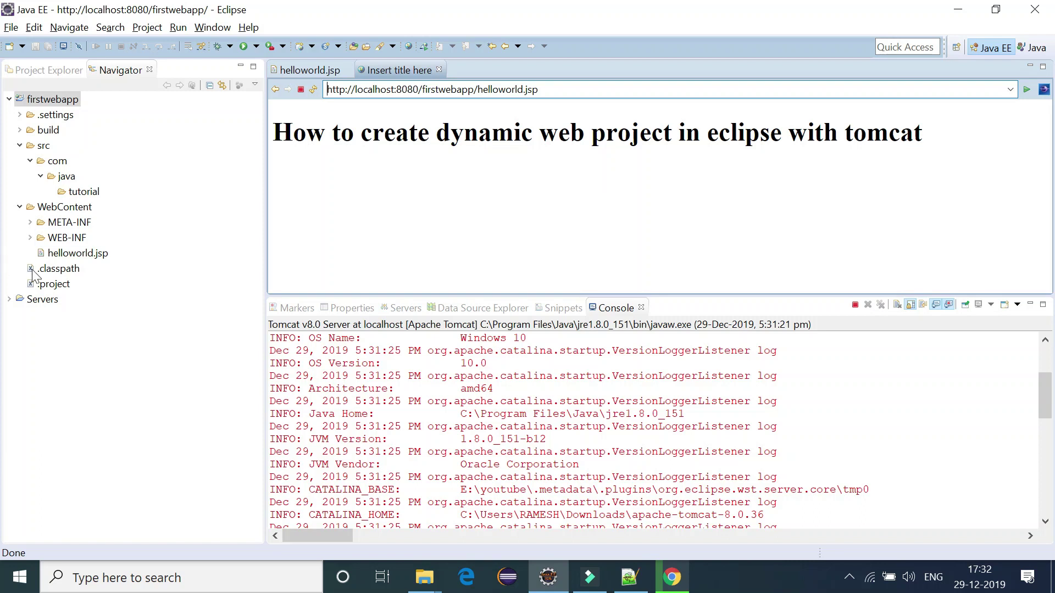
Step: Compare the h1 heading text in the helloworld.jsp source with the page rendered in the built-in browser
{"action": "double_click", "coordinate": [77, 253]}
{"action": "left_click_drag", "start_coordinate": [354, 198], "coordinate": [724, 199]}
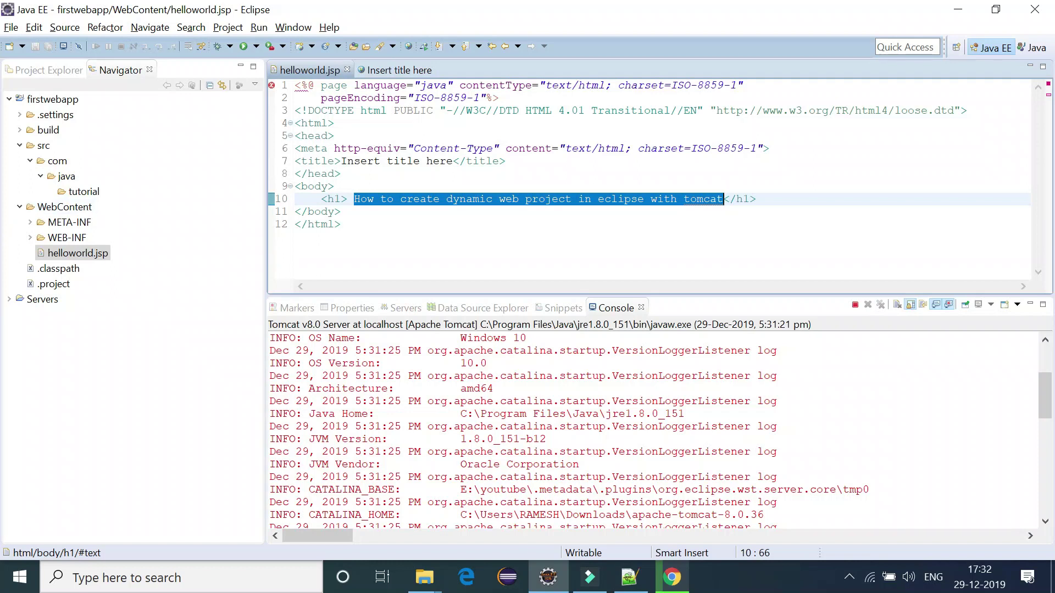
{"action": "left_click", "coordinate": [399, 70]}
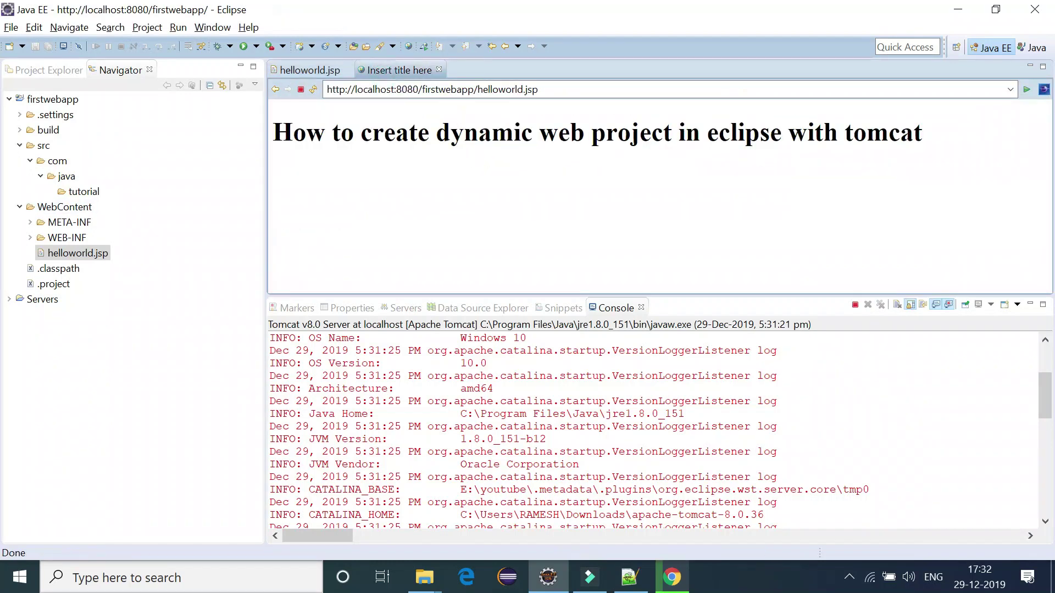
Step: Copy the helloworld.jsp page address, load it in a new Chrome tab to check the page, and return to Eclipse
{"action": "left_click", "coordinate": [572, 89]}
{"action": "key", "text": "ctrl+c"}
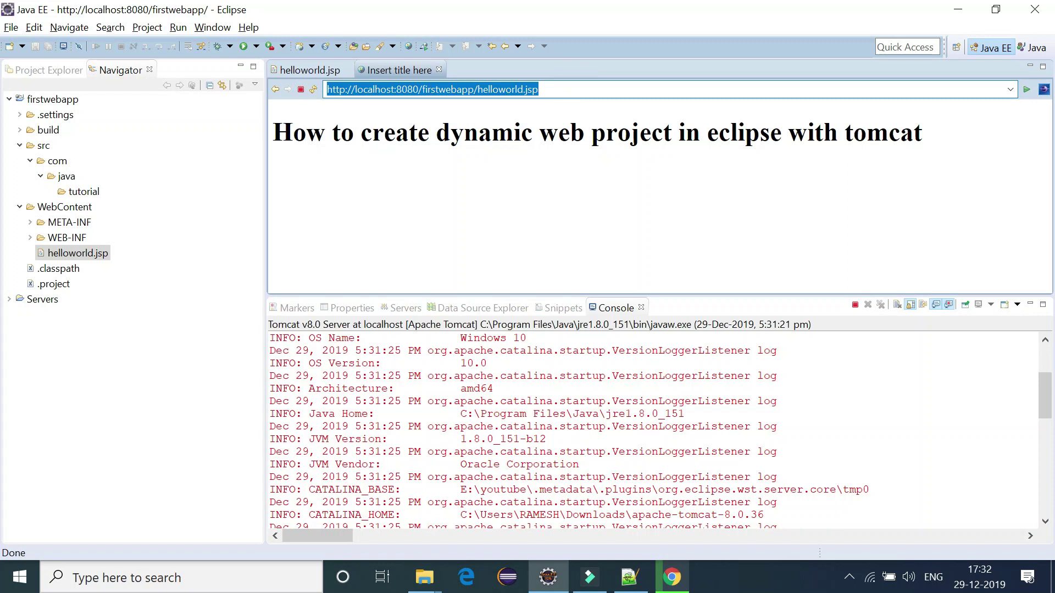
{"action": "left_click", "coordinate": [671, 576]}
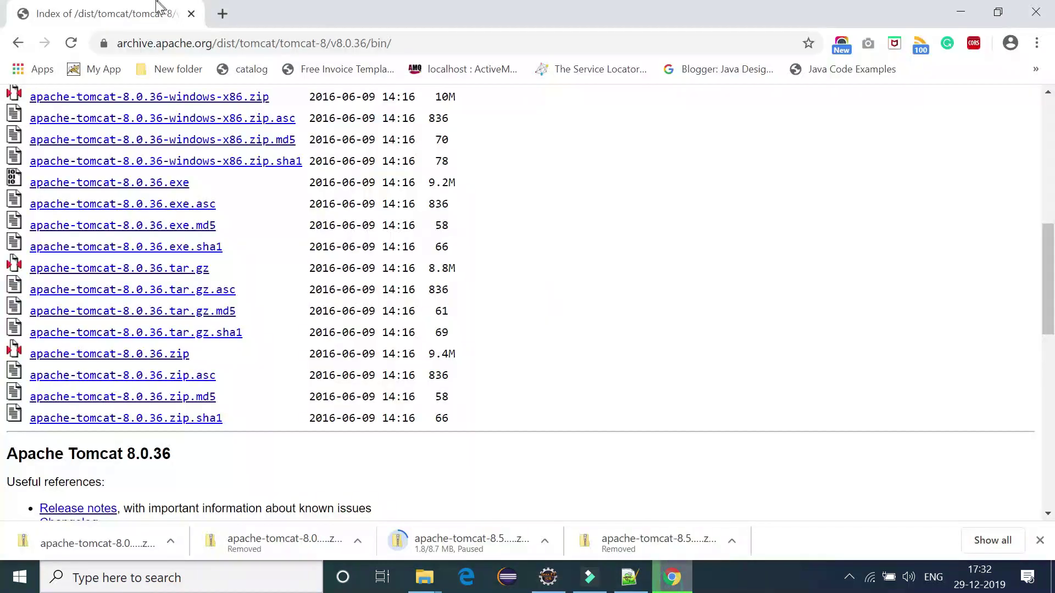
{"action": "left_click", "coordinate": [223, 14]}
{"action": "key", "text": "ctrl+v"}
{"action": "key", "text": "Return"}
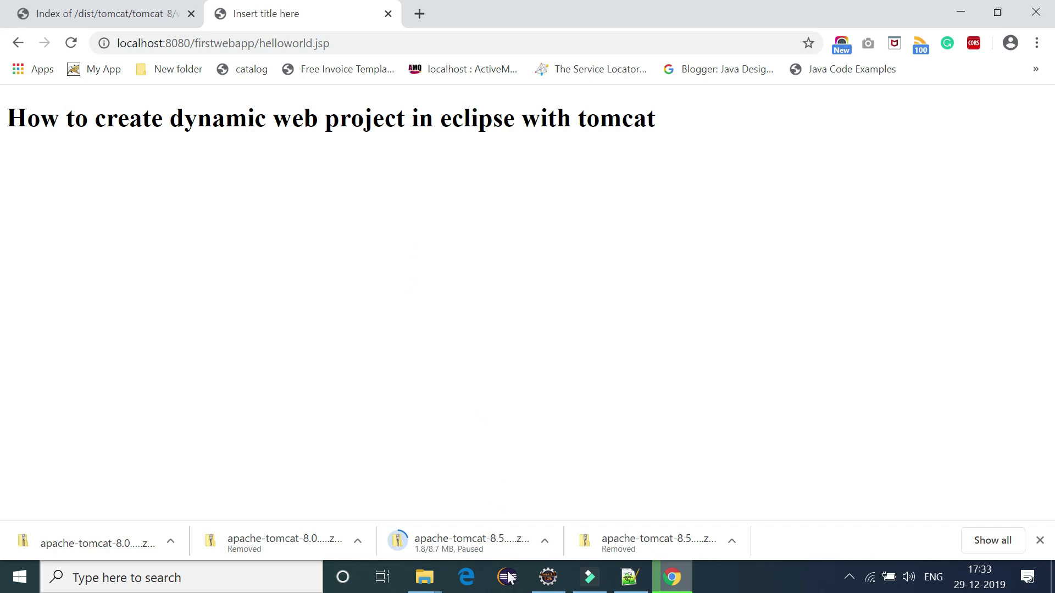
{"action": "left_click", "coordinate": [548, 577]}
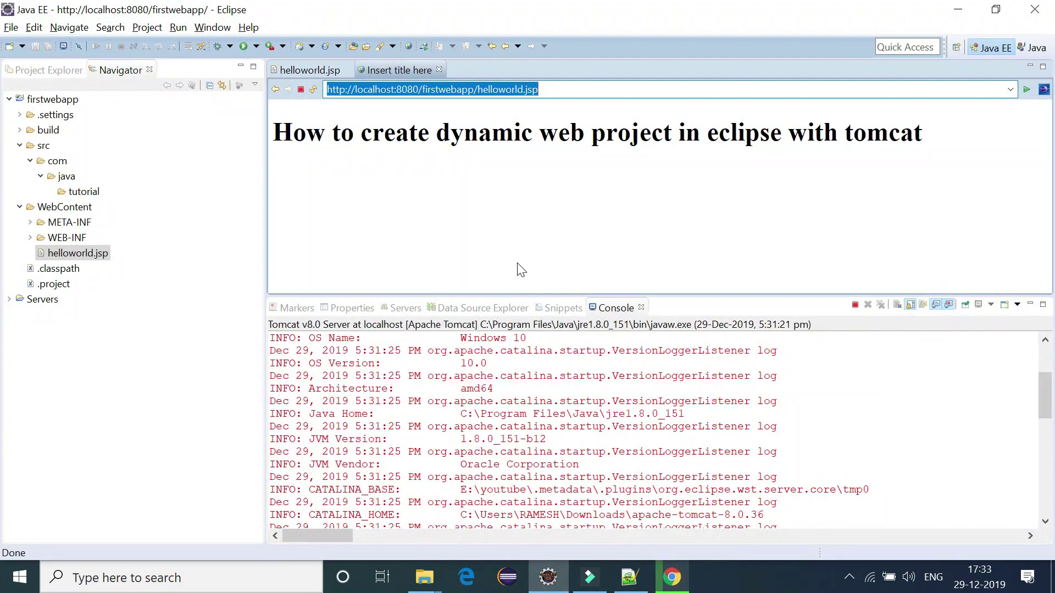